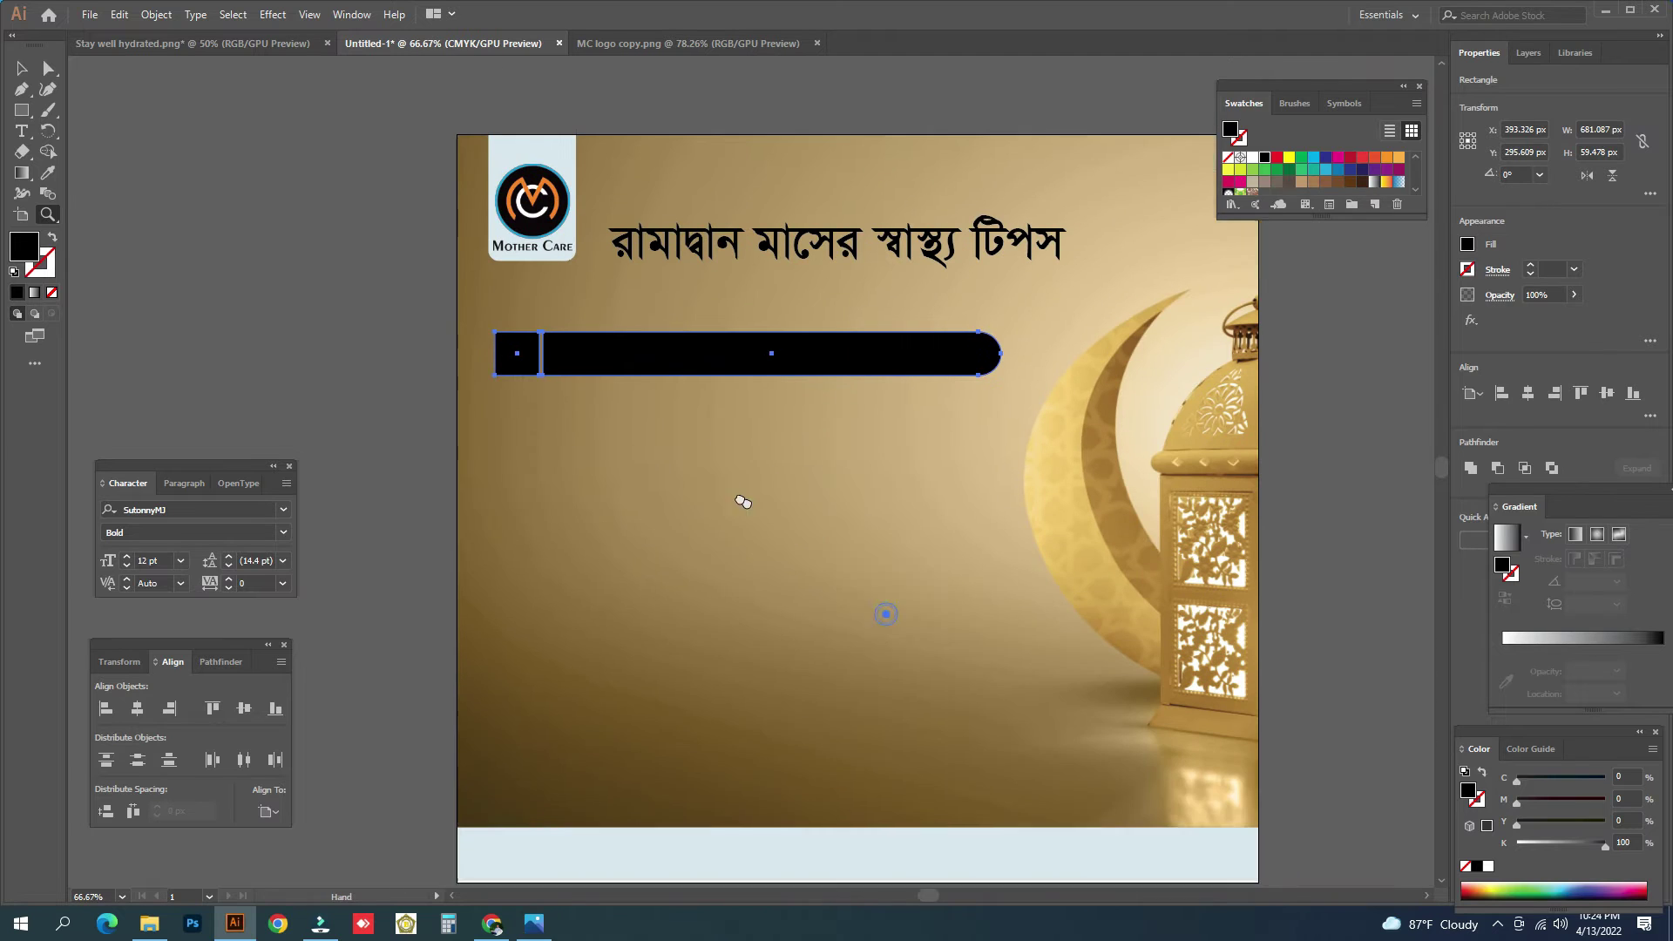
Alt-drag copies of the black rounded bar to make five stacked bars under the title.
key("v")
mouse_move(683, 268)
left_mouse_down()
mouse_move(706, 433)
mouse_move(703, 614)
left_mouse_up()
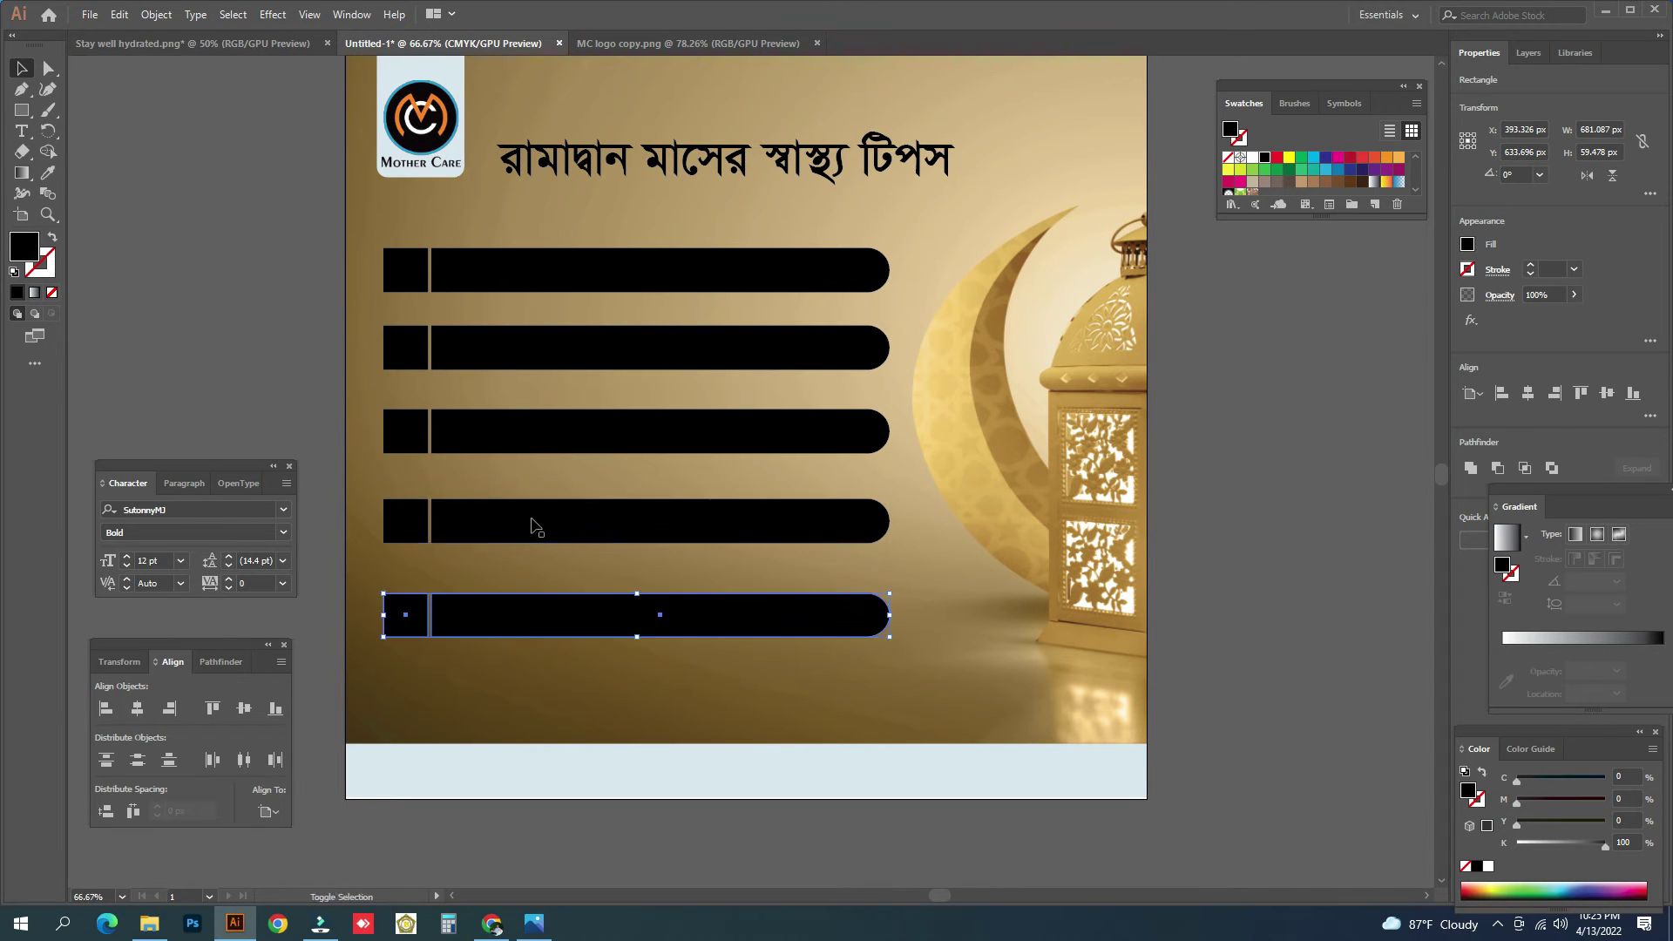
left_click(223, 317)
left_click_drag(587, 453, 662, 460)
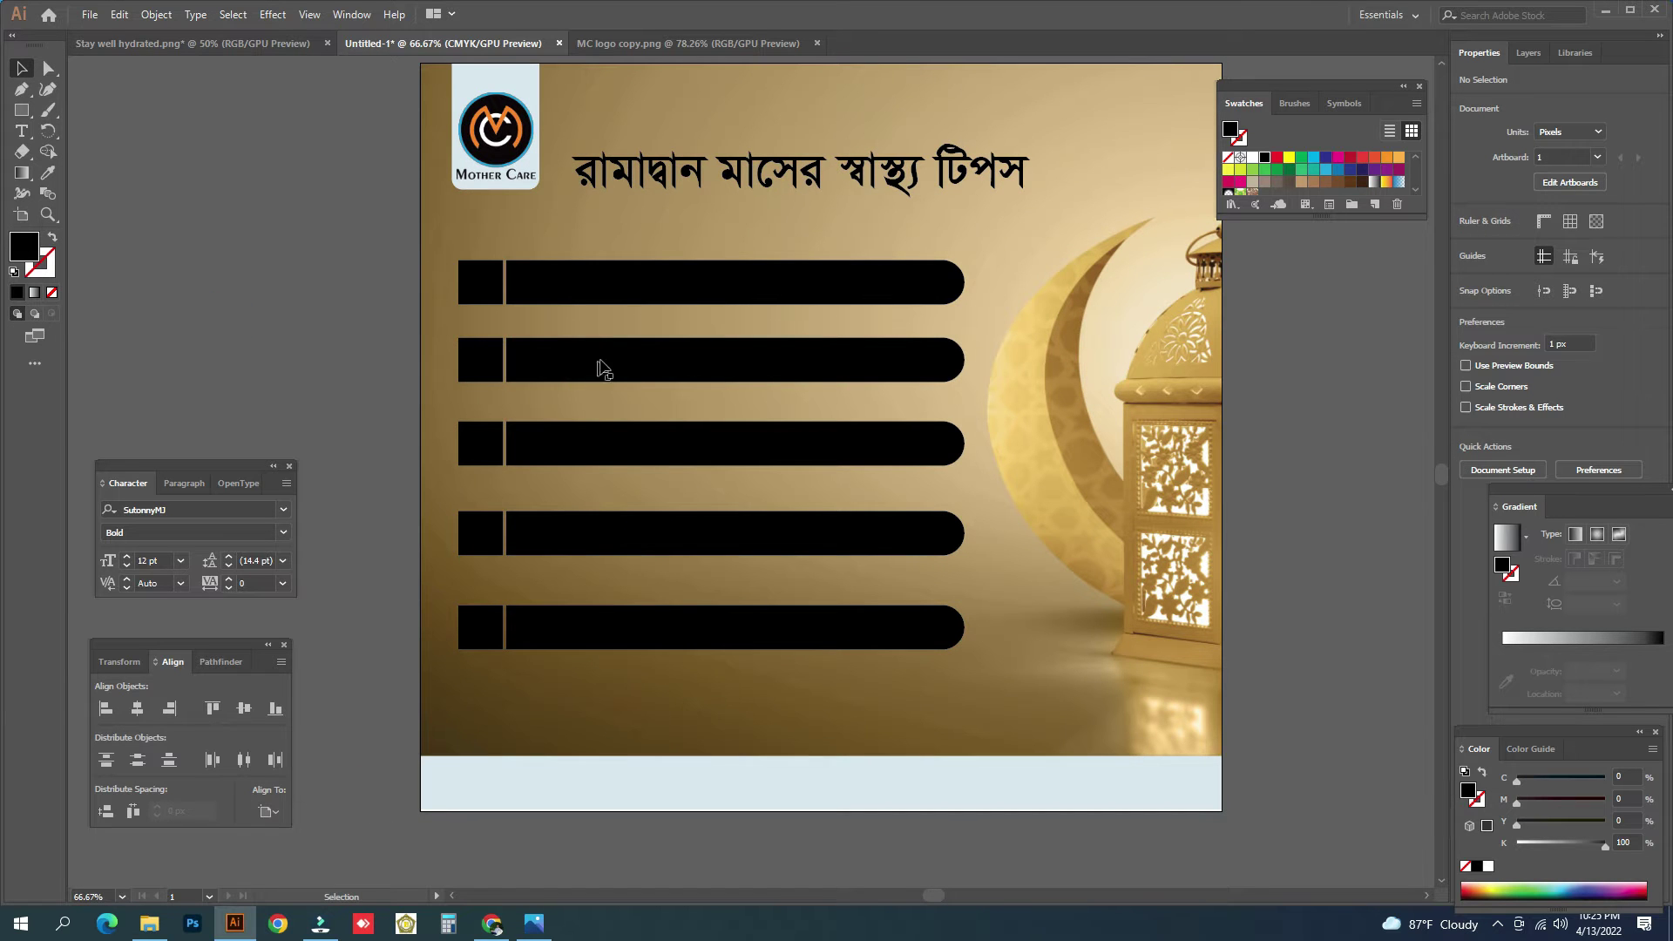
left_click_drag(603, 370, 579, 389)
Fill the top bar with the logo's orange using the Eyedropper.
left_click(519, 313)
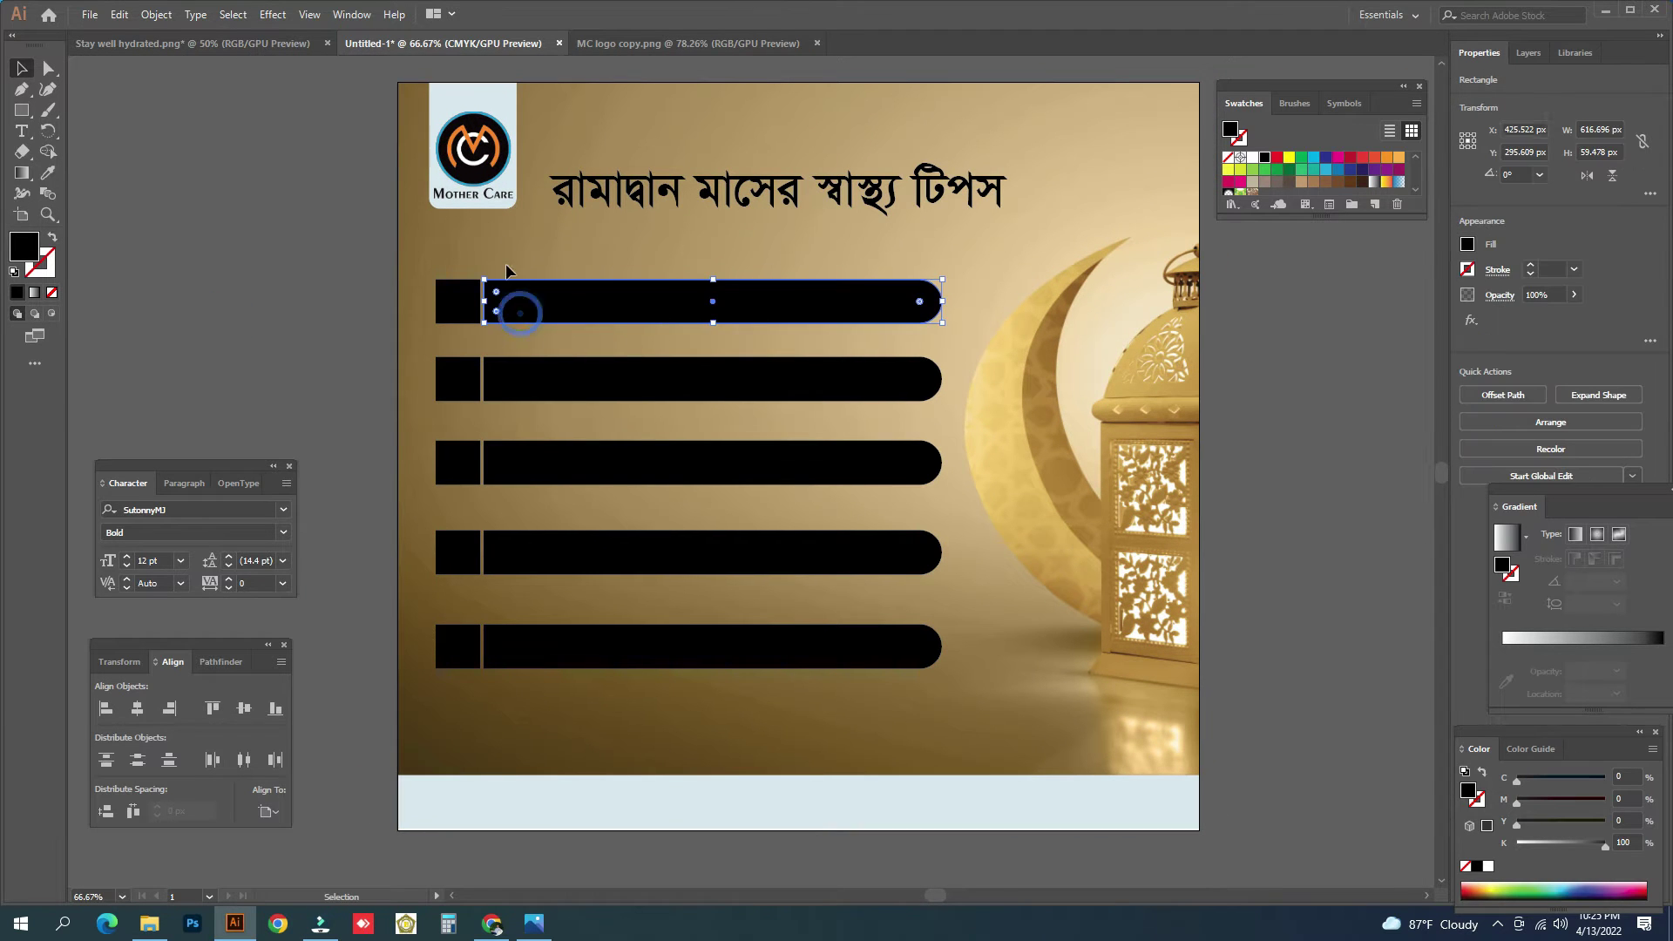
key("i")
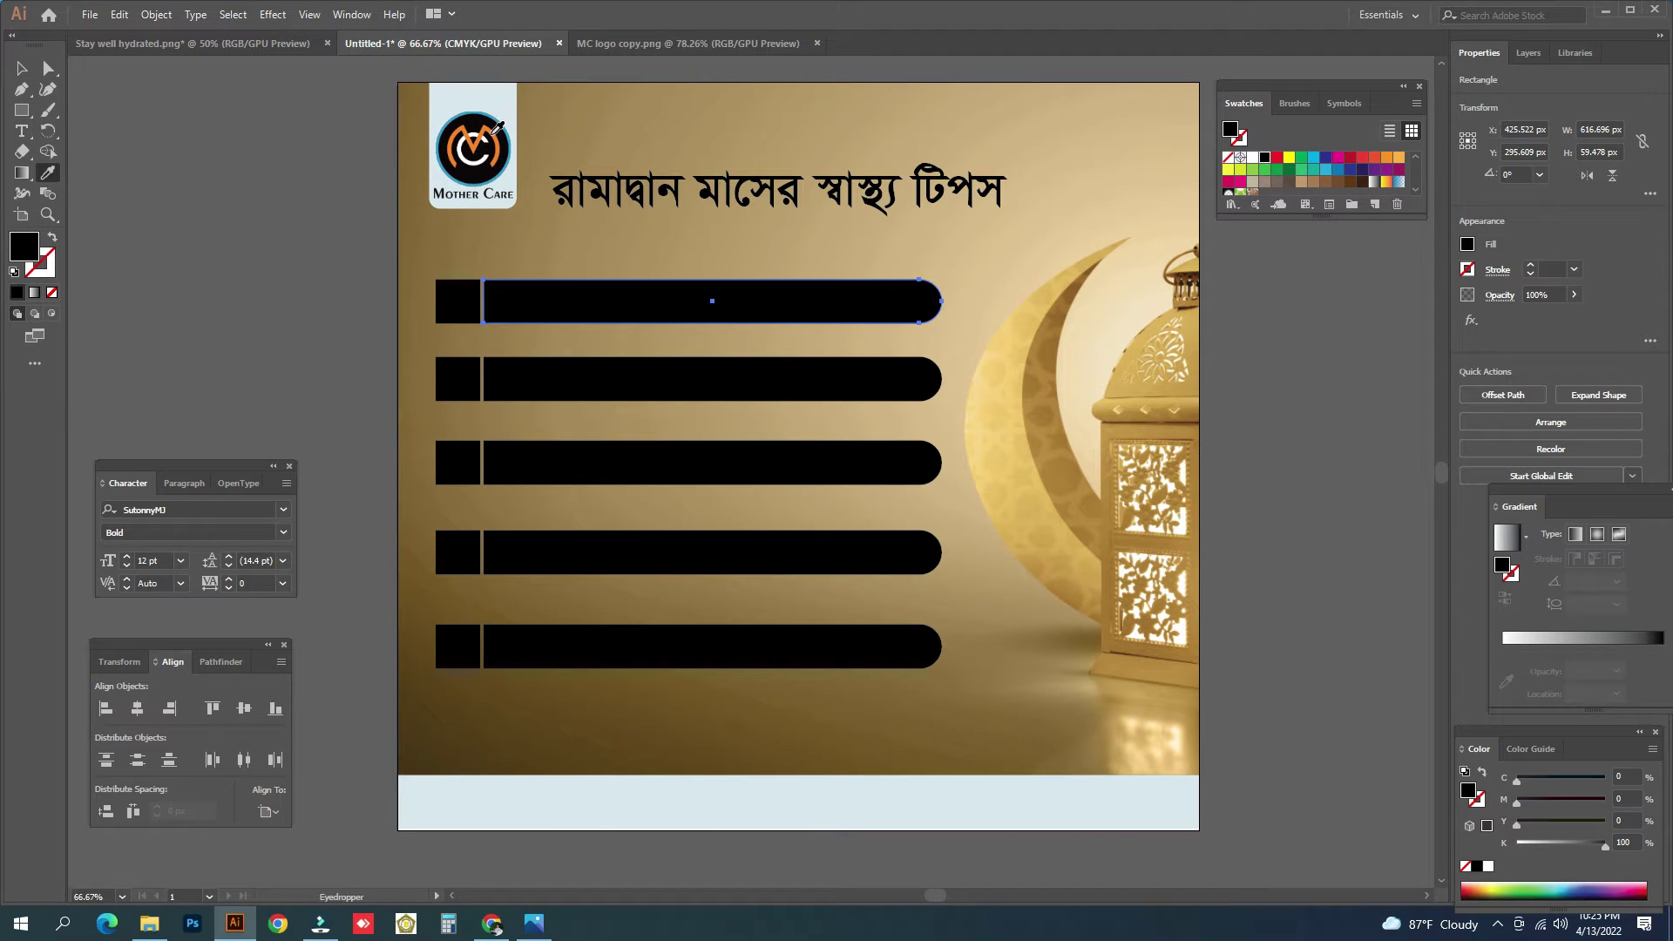
left_click(493, 134)
Copy the top bar's orange onto the second bar with the Eyedropper.
key("v")
left_click(310, 310)
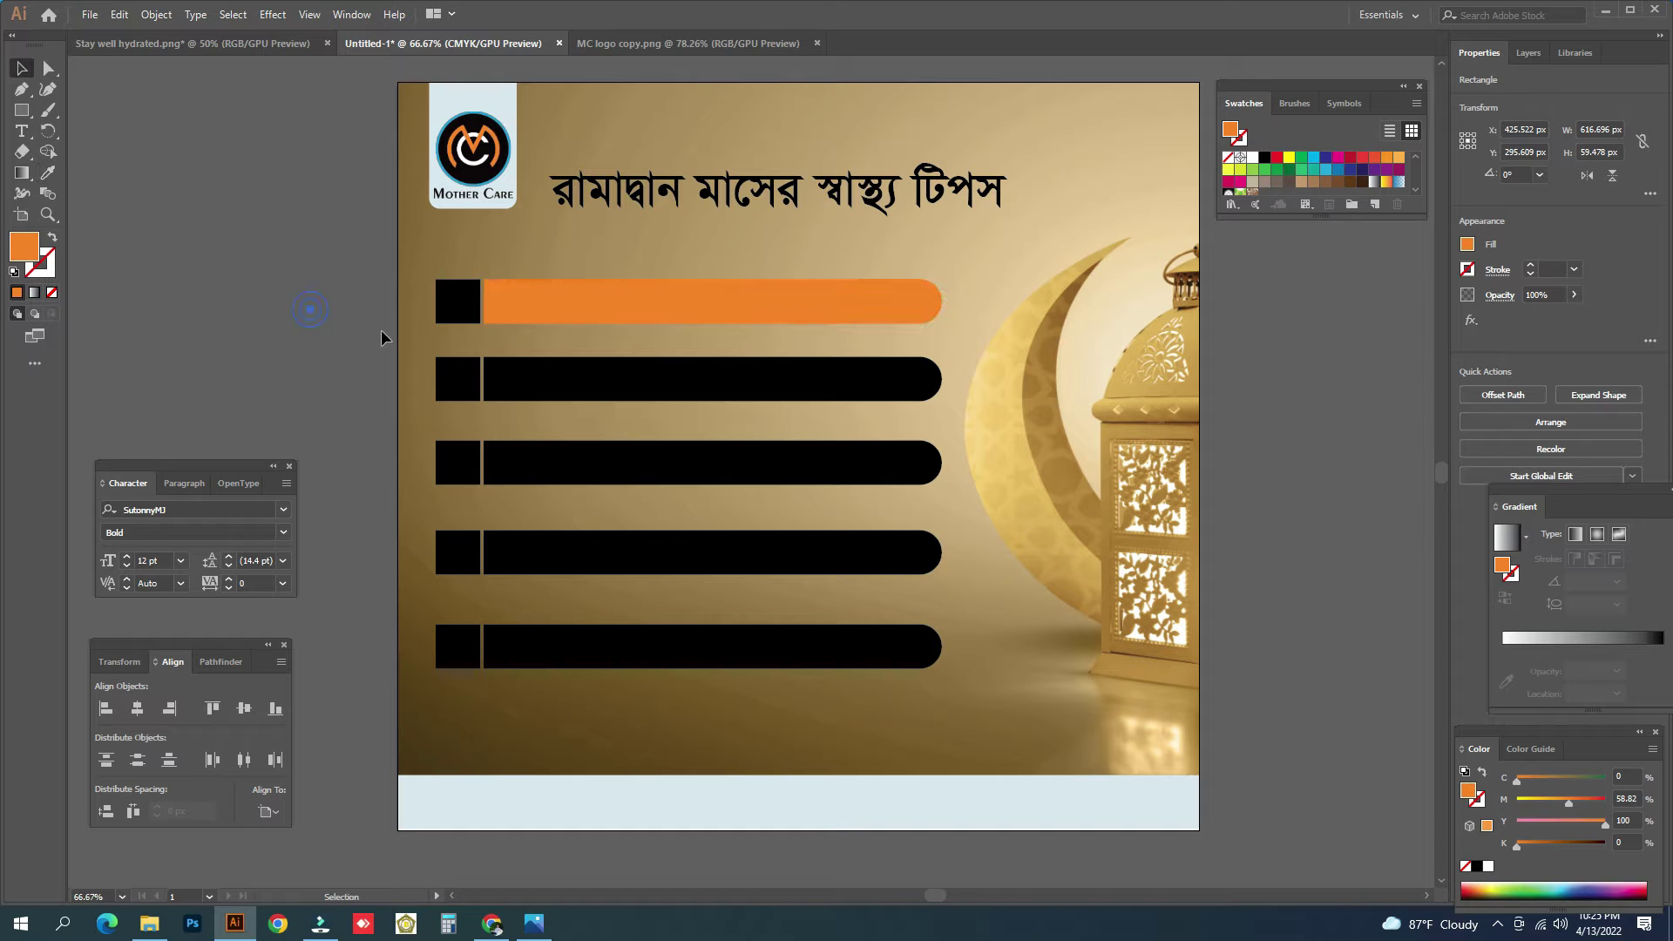
left_click(579, 380)
key("i")
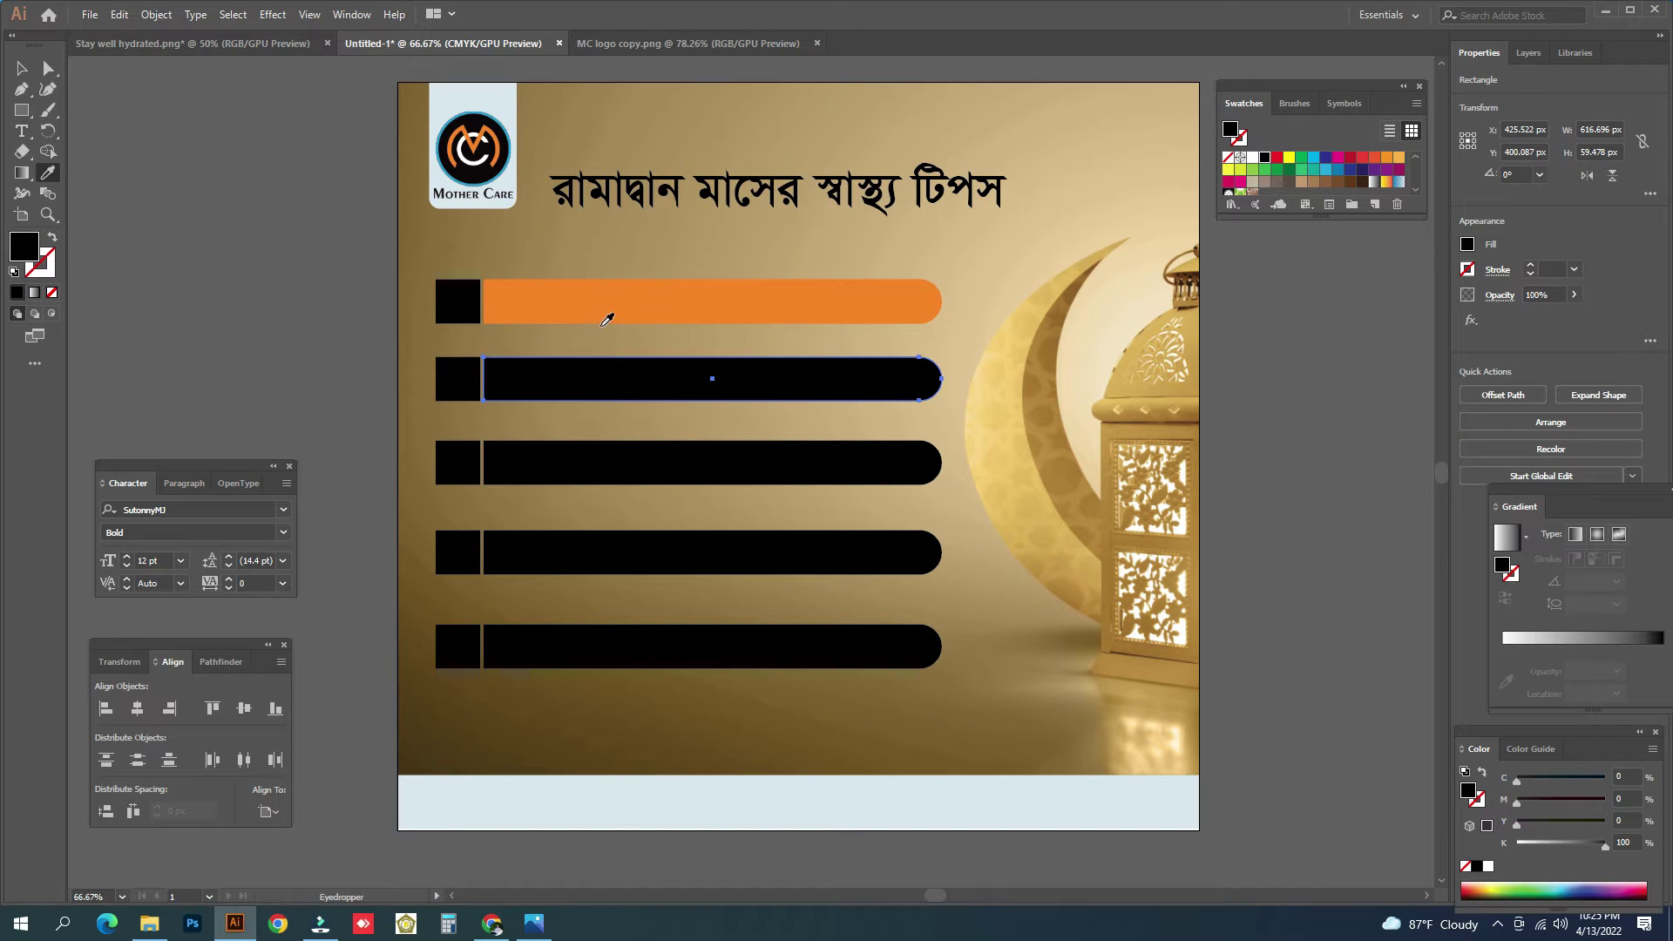
left_click(604, 324)
Fill the third, fourth and fifth bars with the same orange.
key("v")
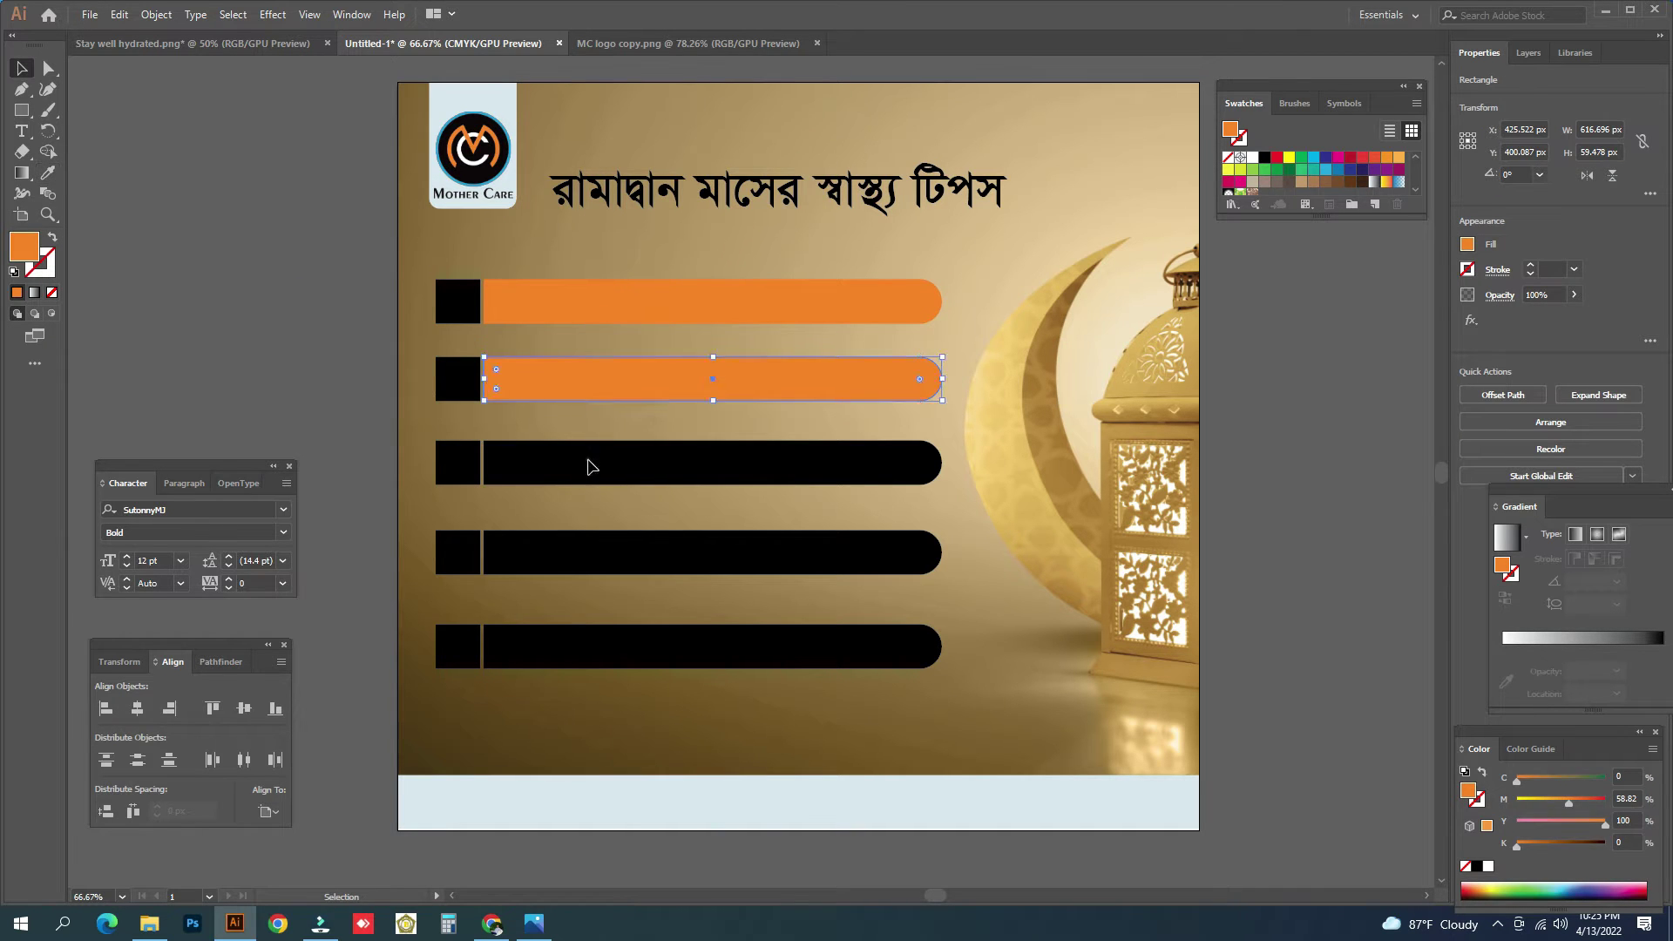
left_click(589, 467)
left_click(673, 553, "shift")
left_click(713, 656, "shift")
key("i")
left_click(707, 379)
key("v")
left_click(357, 375)
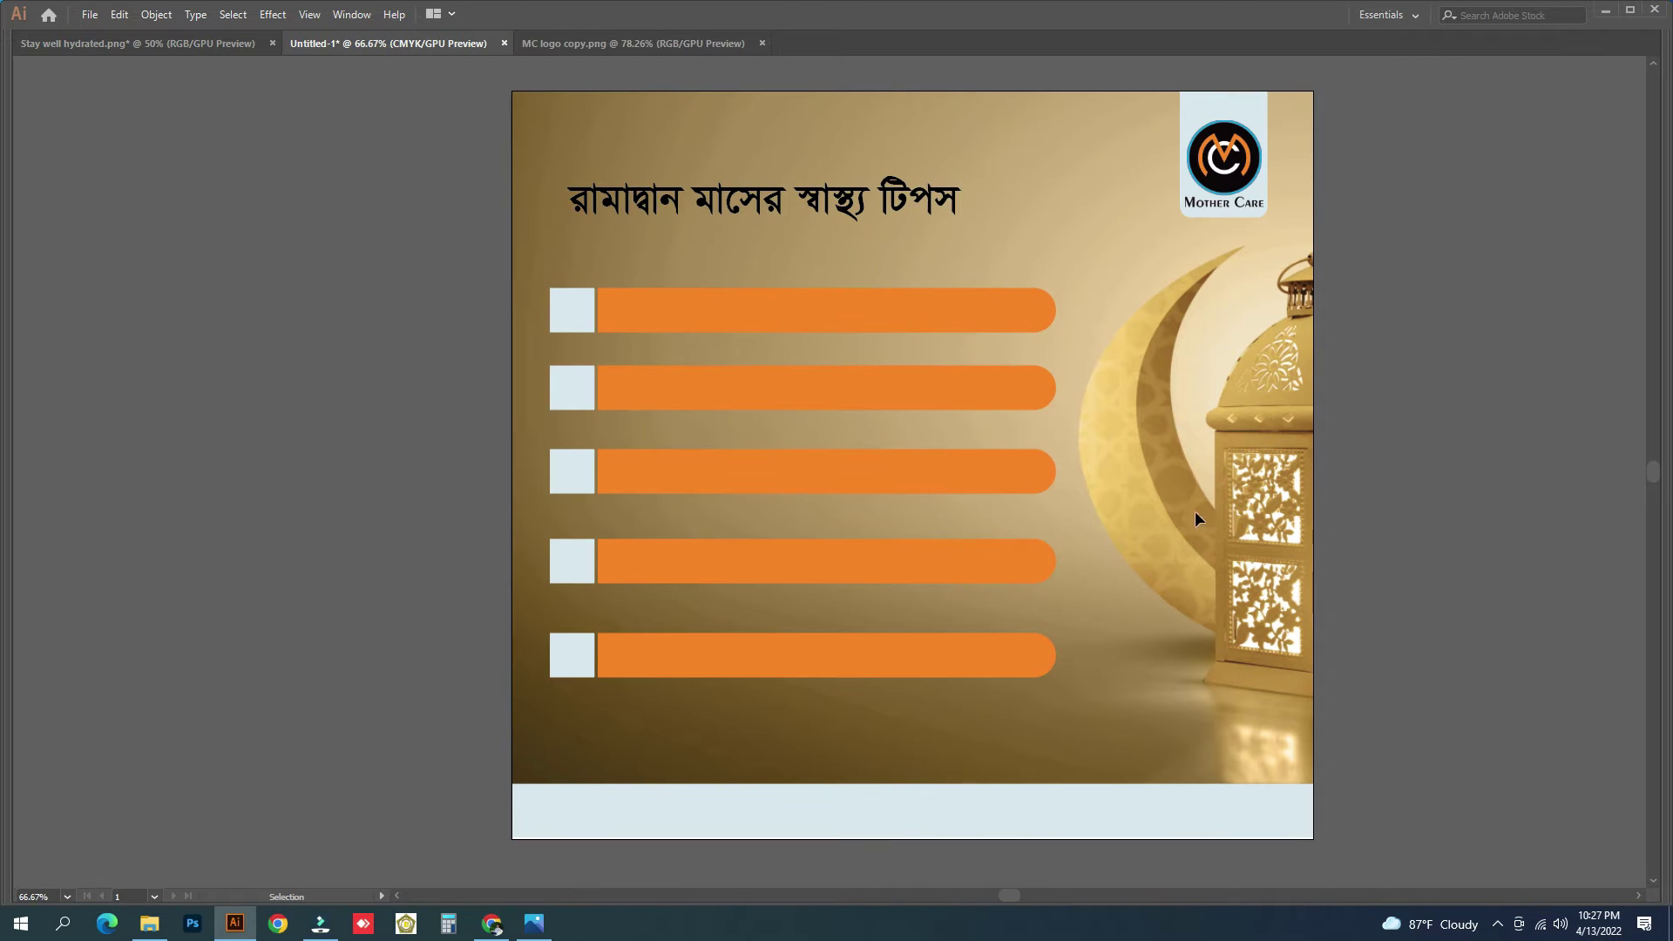
Reposition the Mother Care logo slightly in from the top-right edge.
left_click_drag(1314, 352, 1316, 363)
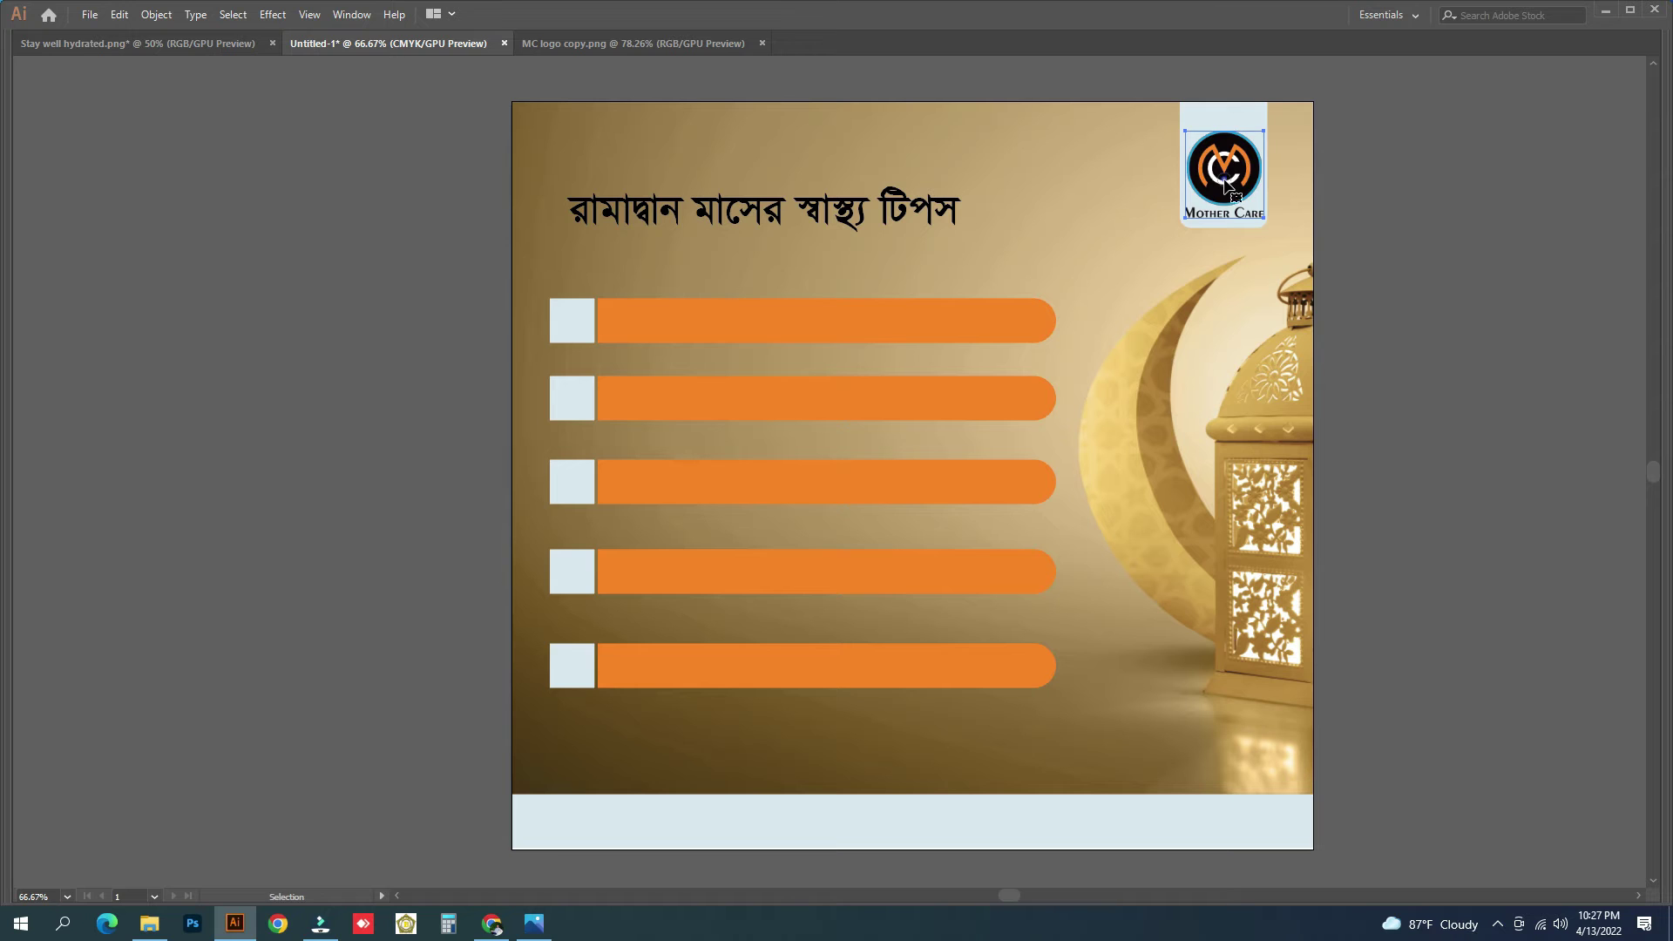
left_click(1220, 111)
mouse_move(1225, 111)
left_mouse_down()
mouse_move(924, 112)
mouse_move(1193, 150)
left_mouse_up()
left_click_drag(853, 215, 849, 225)
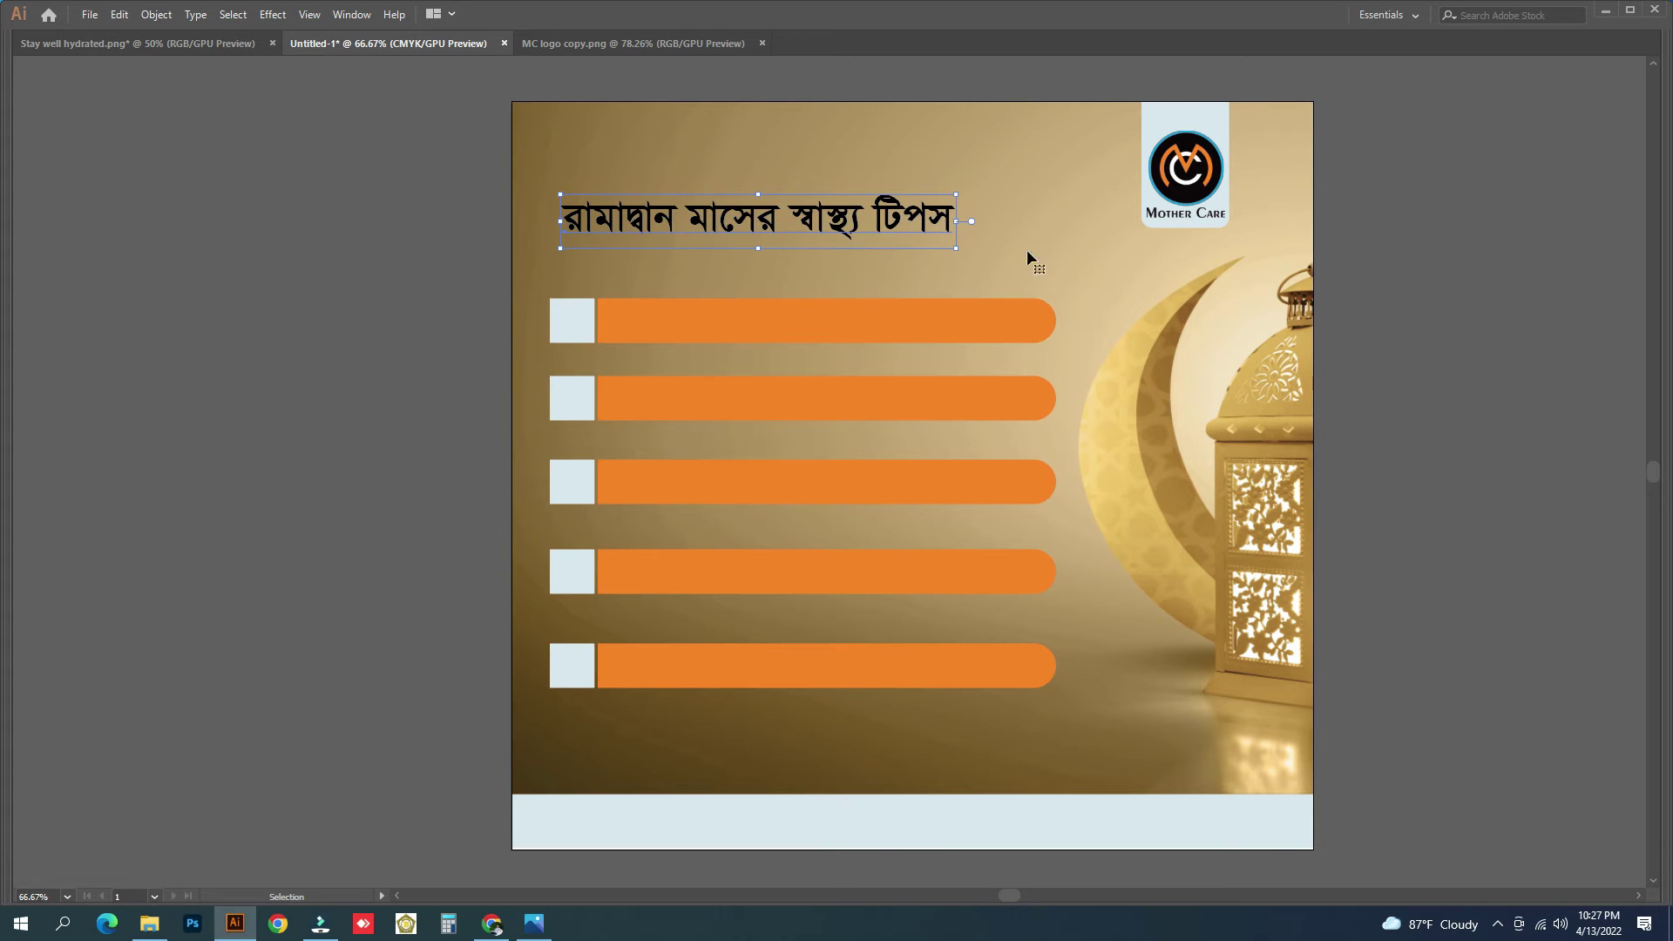
Try light and orange fills on the headline, revert it to black, and glance at the reference image.
key("i")
left_click(593, 489)
left_click(599, 488)
key("v")
key("ctrl+z")
key("ctrl+z")
key("v")
left_click(410, 335)
left_click(534, 924)
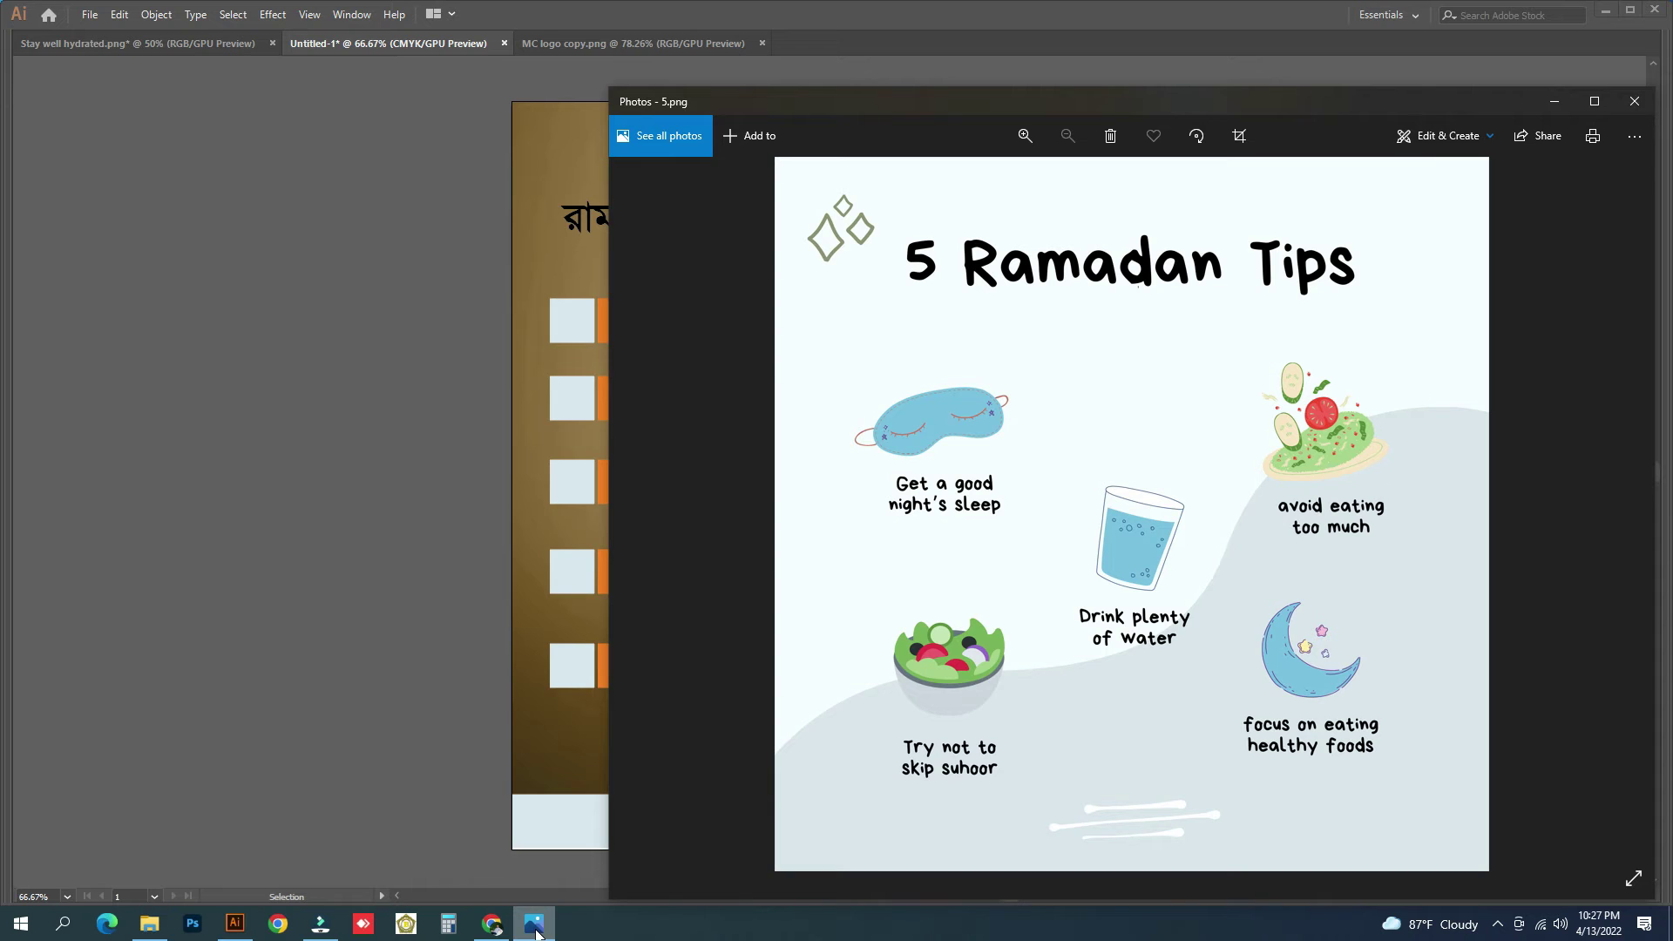
left_click(534, 923)
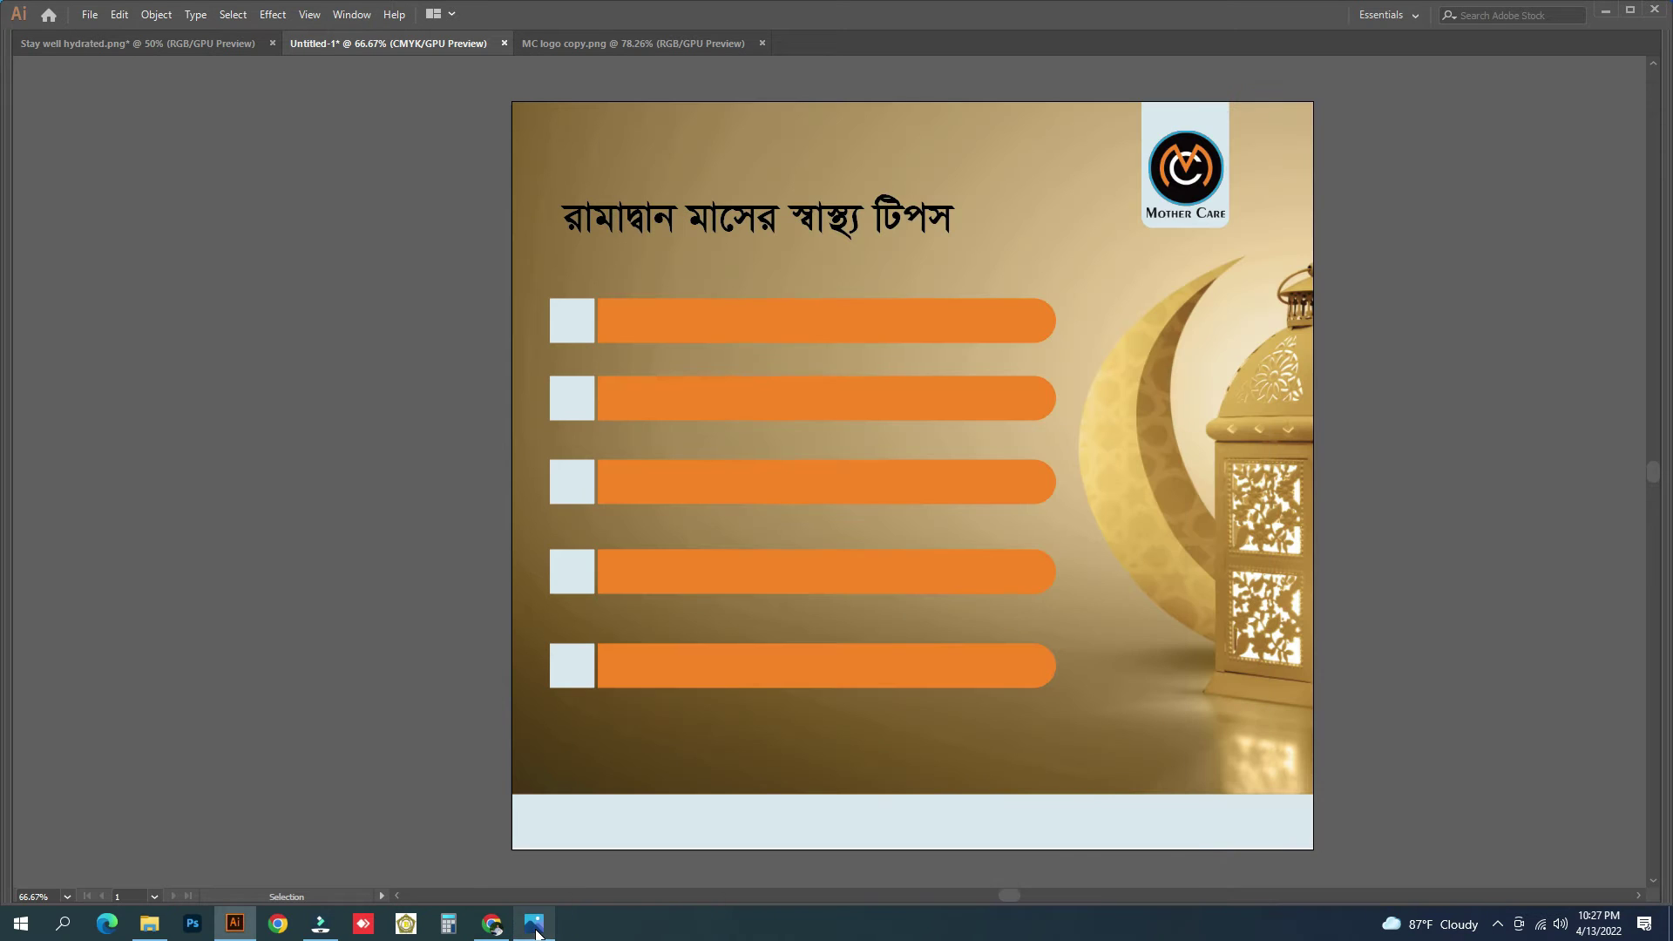
Select all five orange bars together.
key("z")
left_click(530, 482)
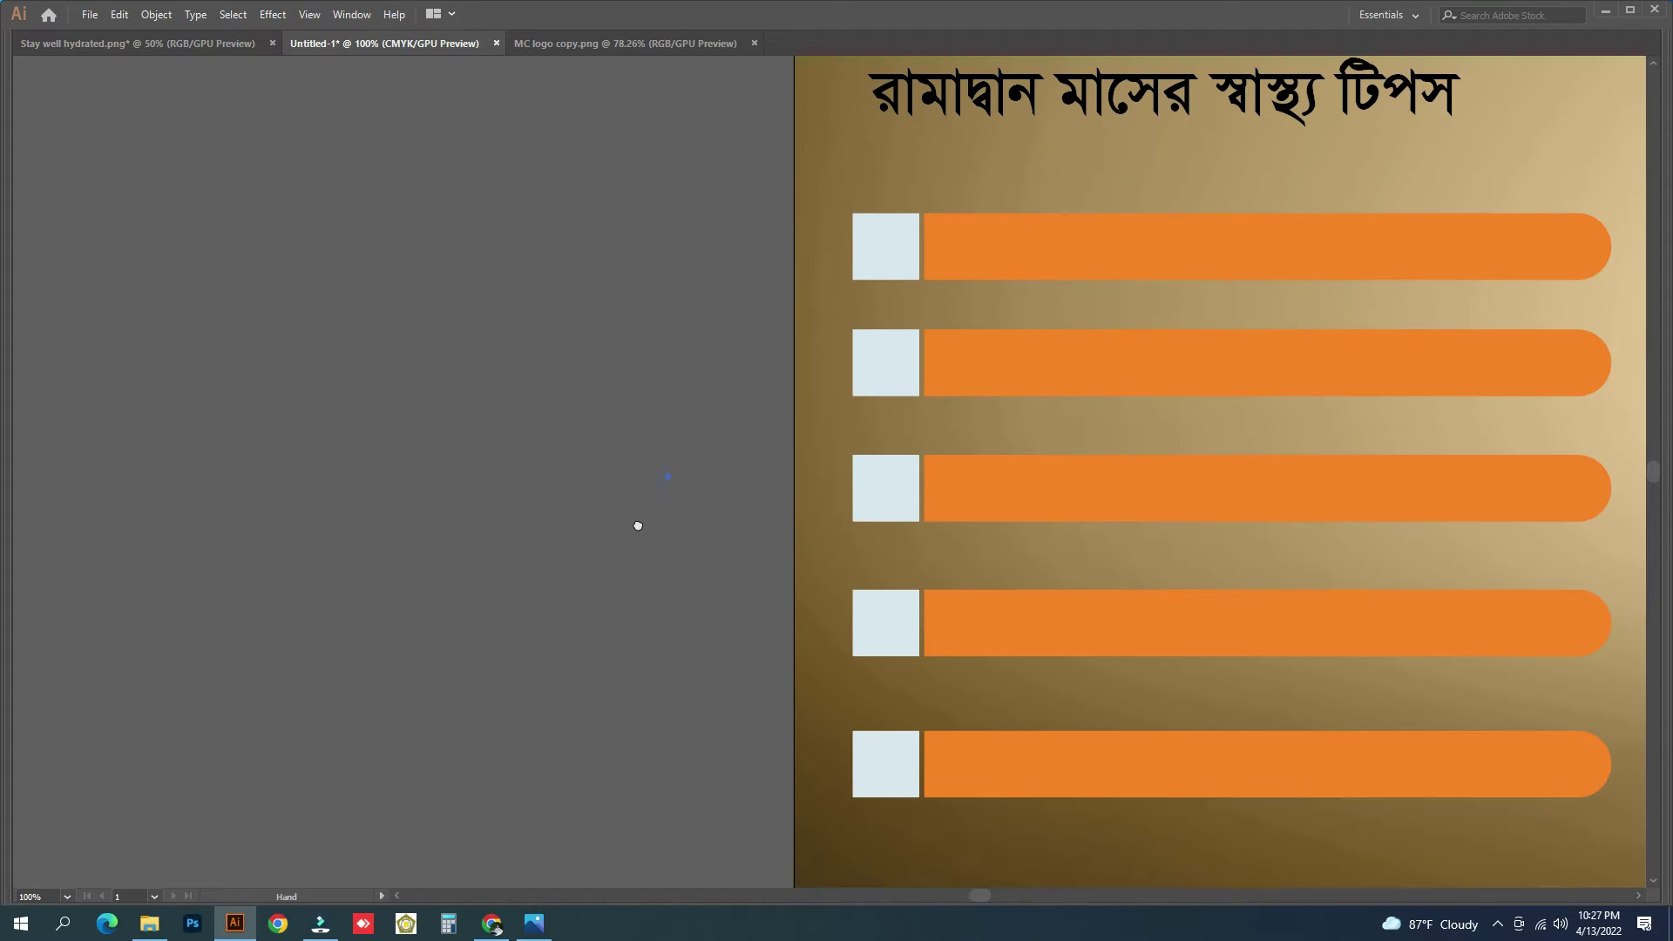
scroll(397, 534, "left", 5)
scroll(722, 553, "up", 2)
left_click(858, 537, "alt")
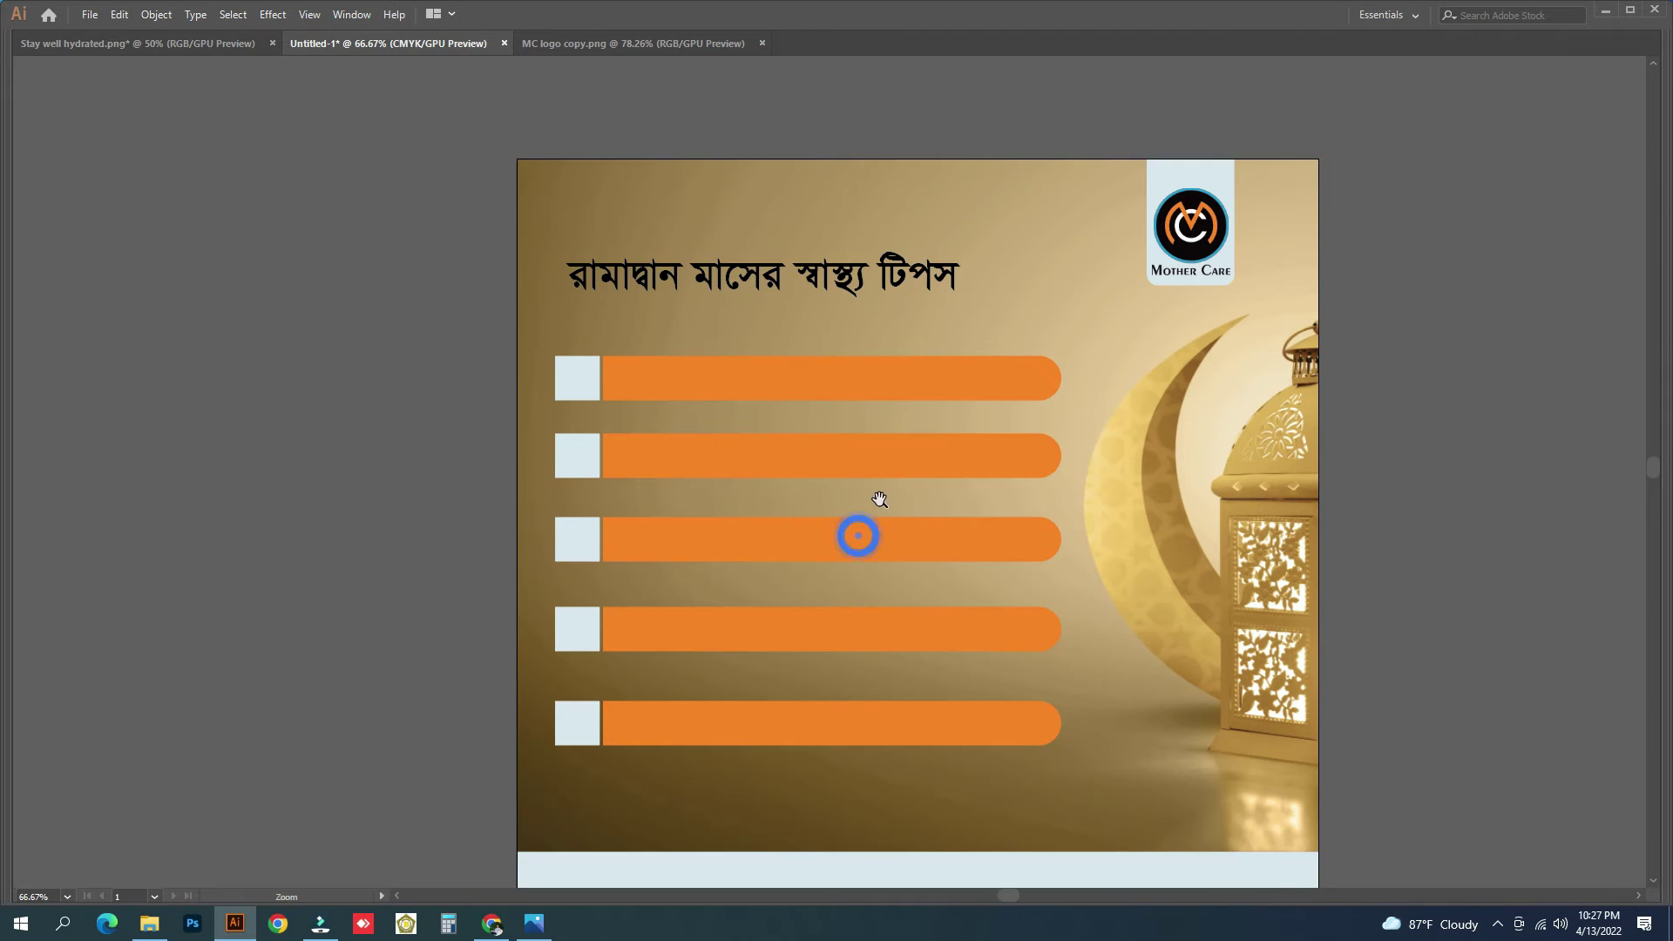
scroll(882, 566, "up", 3)
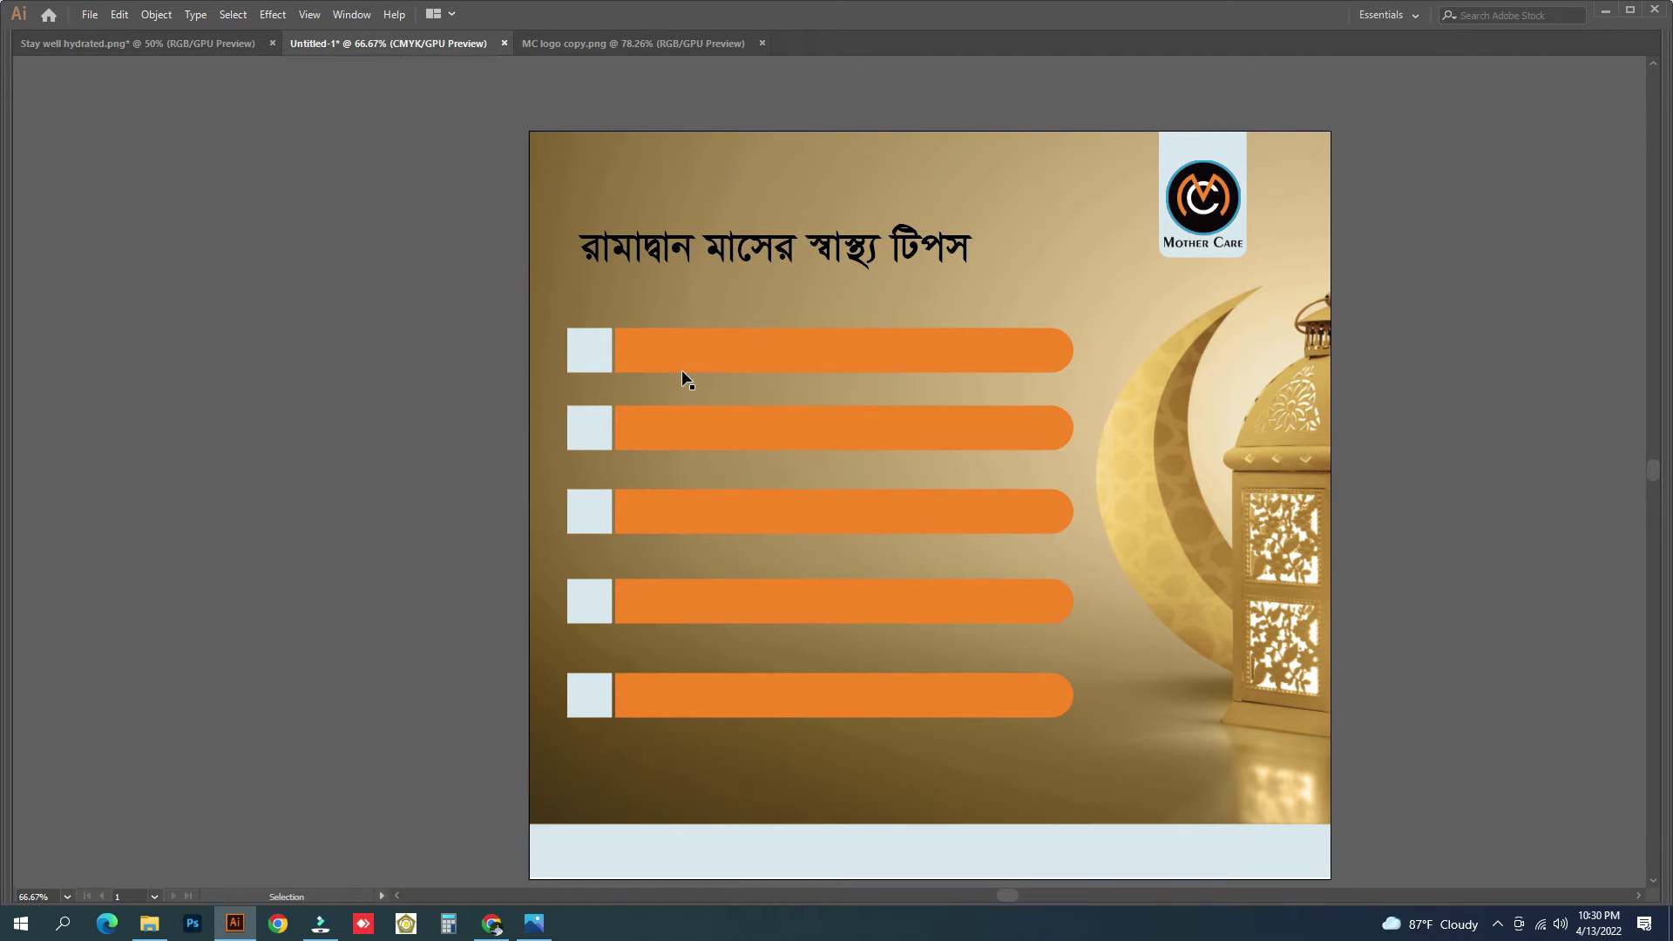
left_click(683, 357)
left_click(694, 428, "shift")
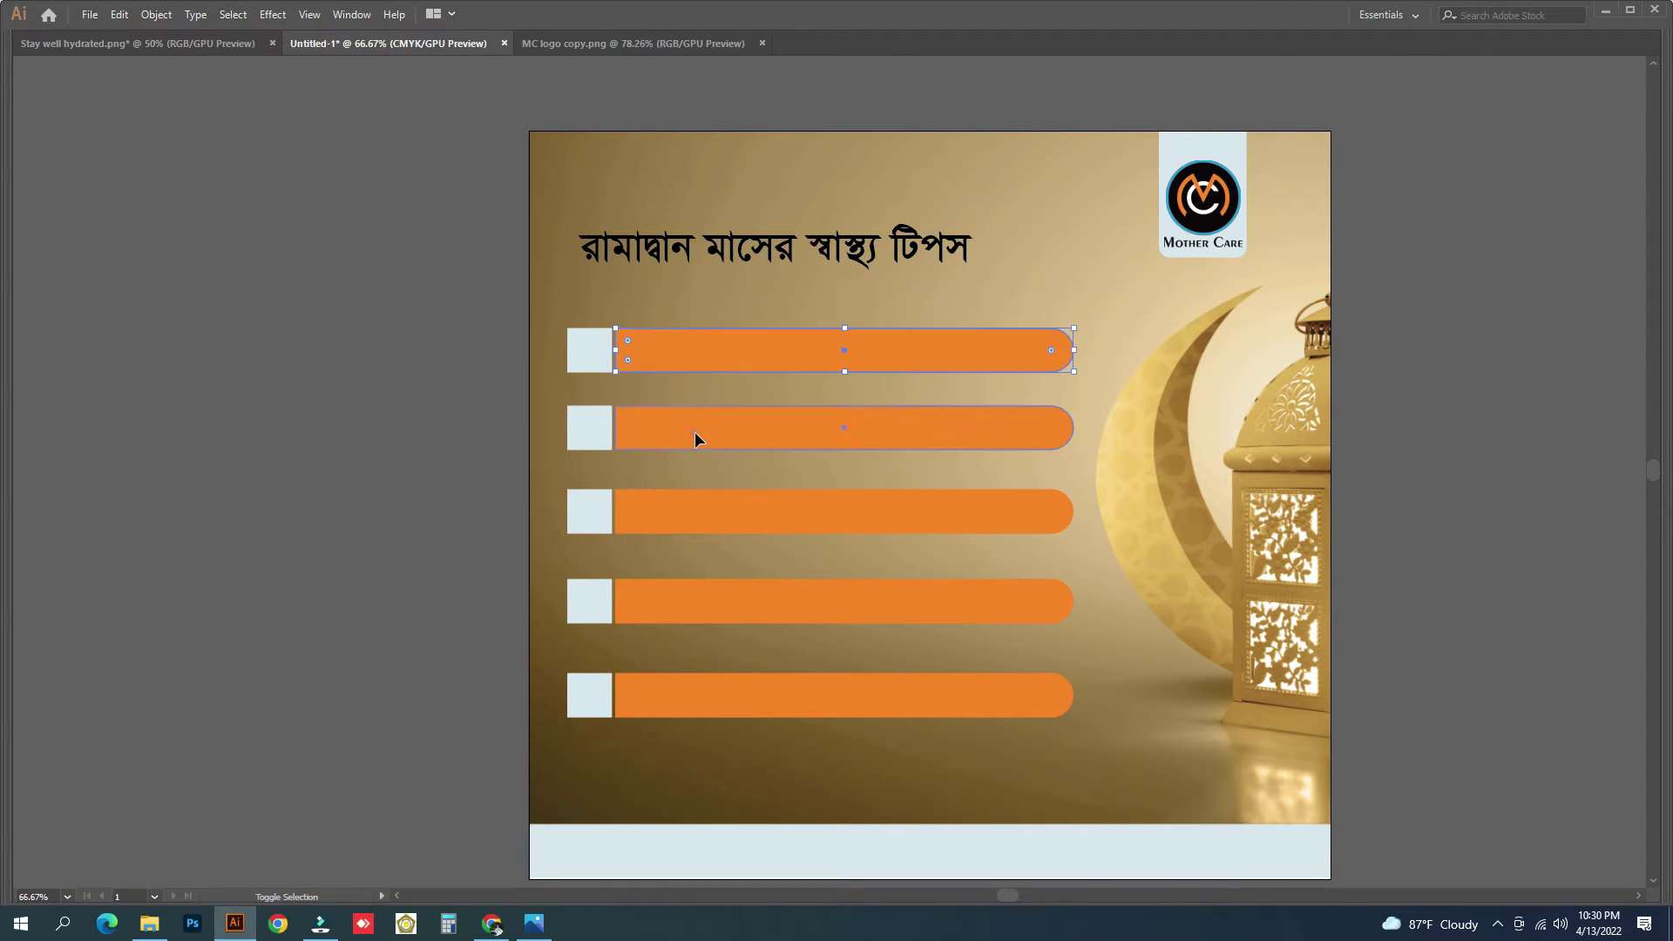
left_click(704, 514, "shift")
left_click(706, 610, "shift")
left_click(723, 707, "shift")
Nudge the five bars slightly right and Alt-drag a title copy onto the top bar.
left_click_drag(724, 712, 727, 711)
left_click(375, 627)
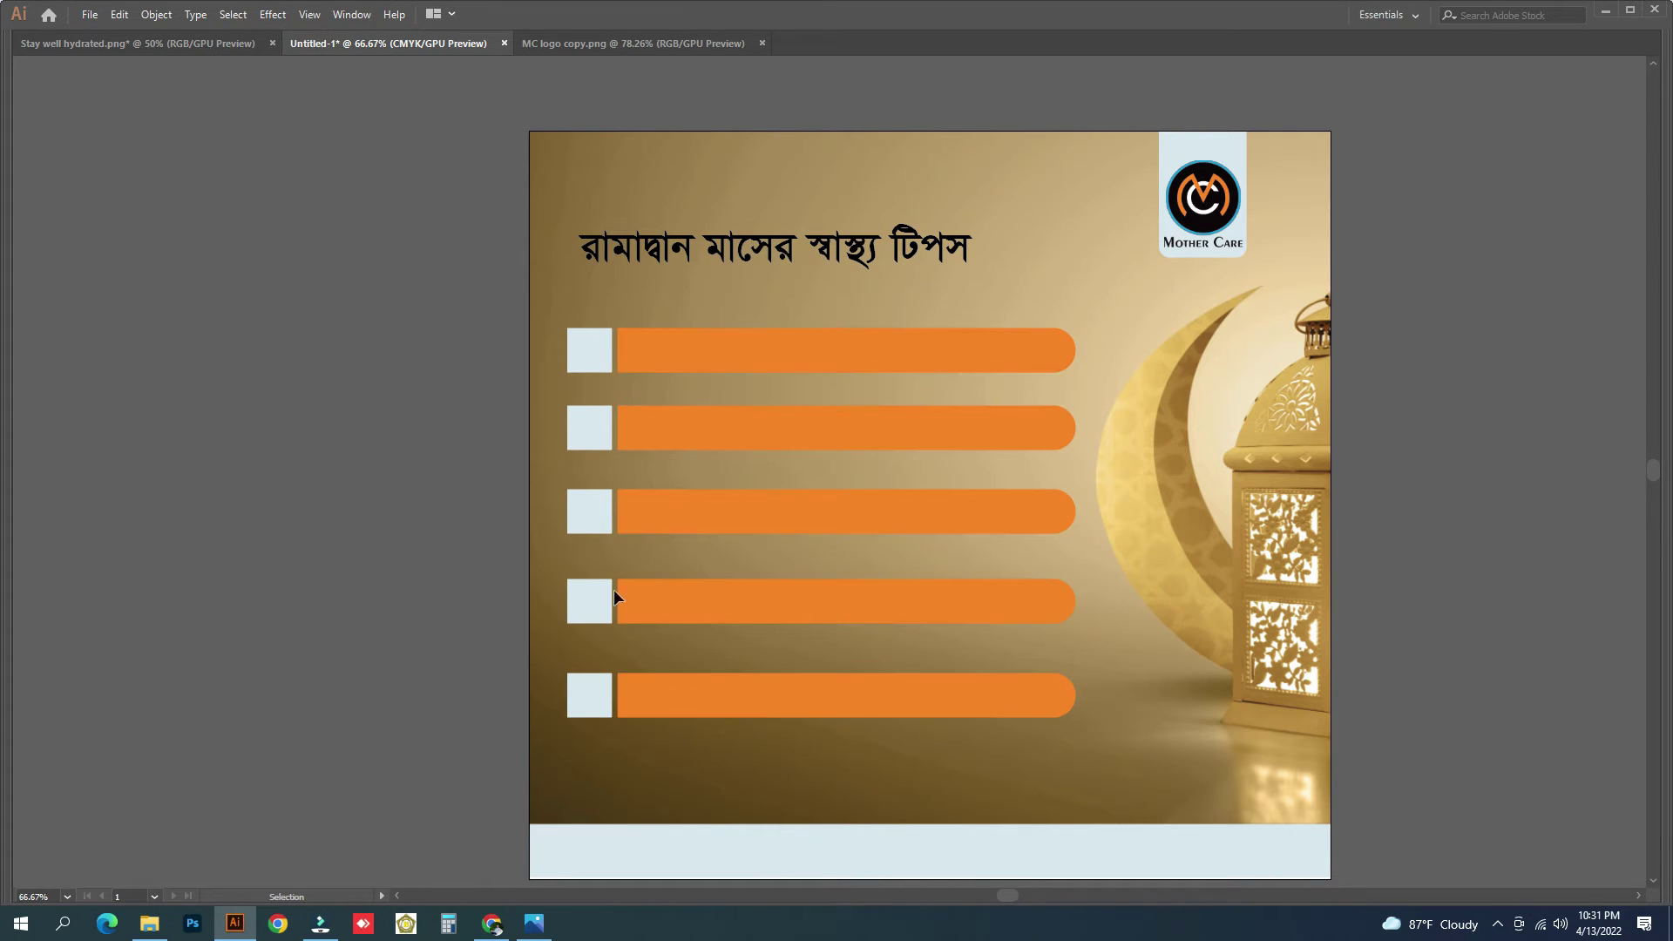
left_click_drag(697, 271, 761, 352)
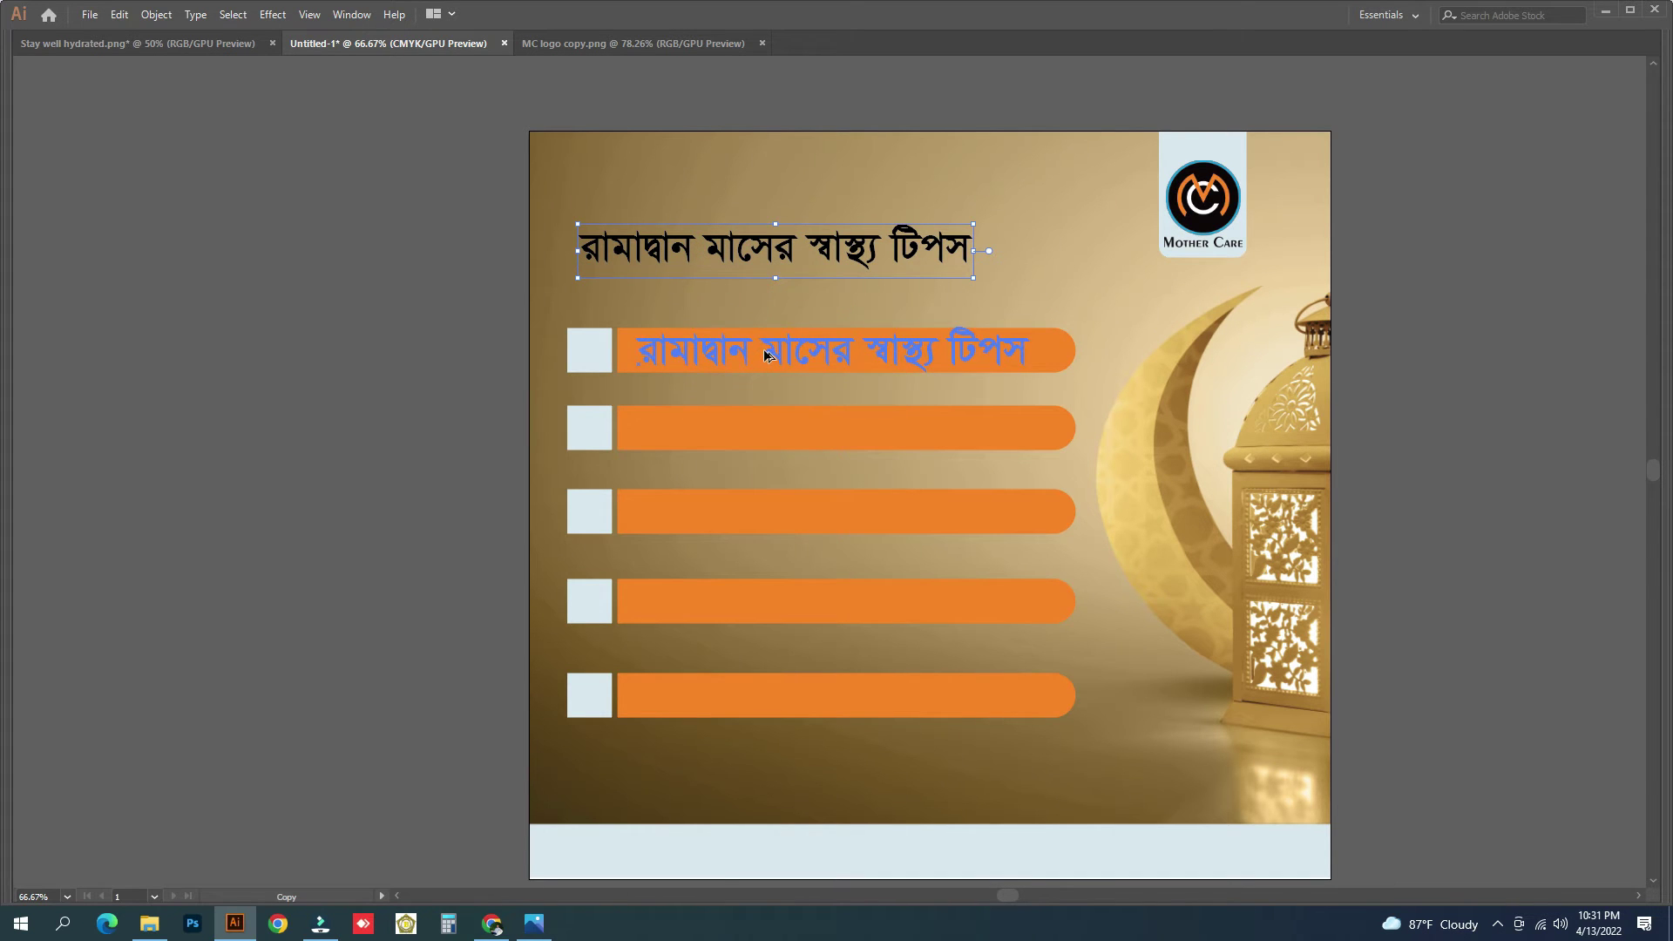
Narrow the title copy to fit the first orange bar and select its line for retyping.
left_click_drag(1033, 351, 941, 349)
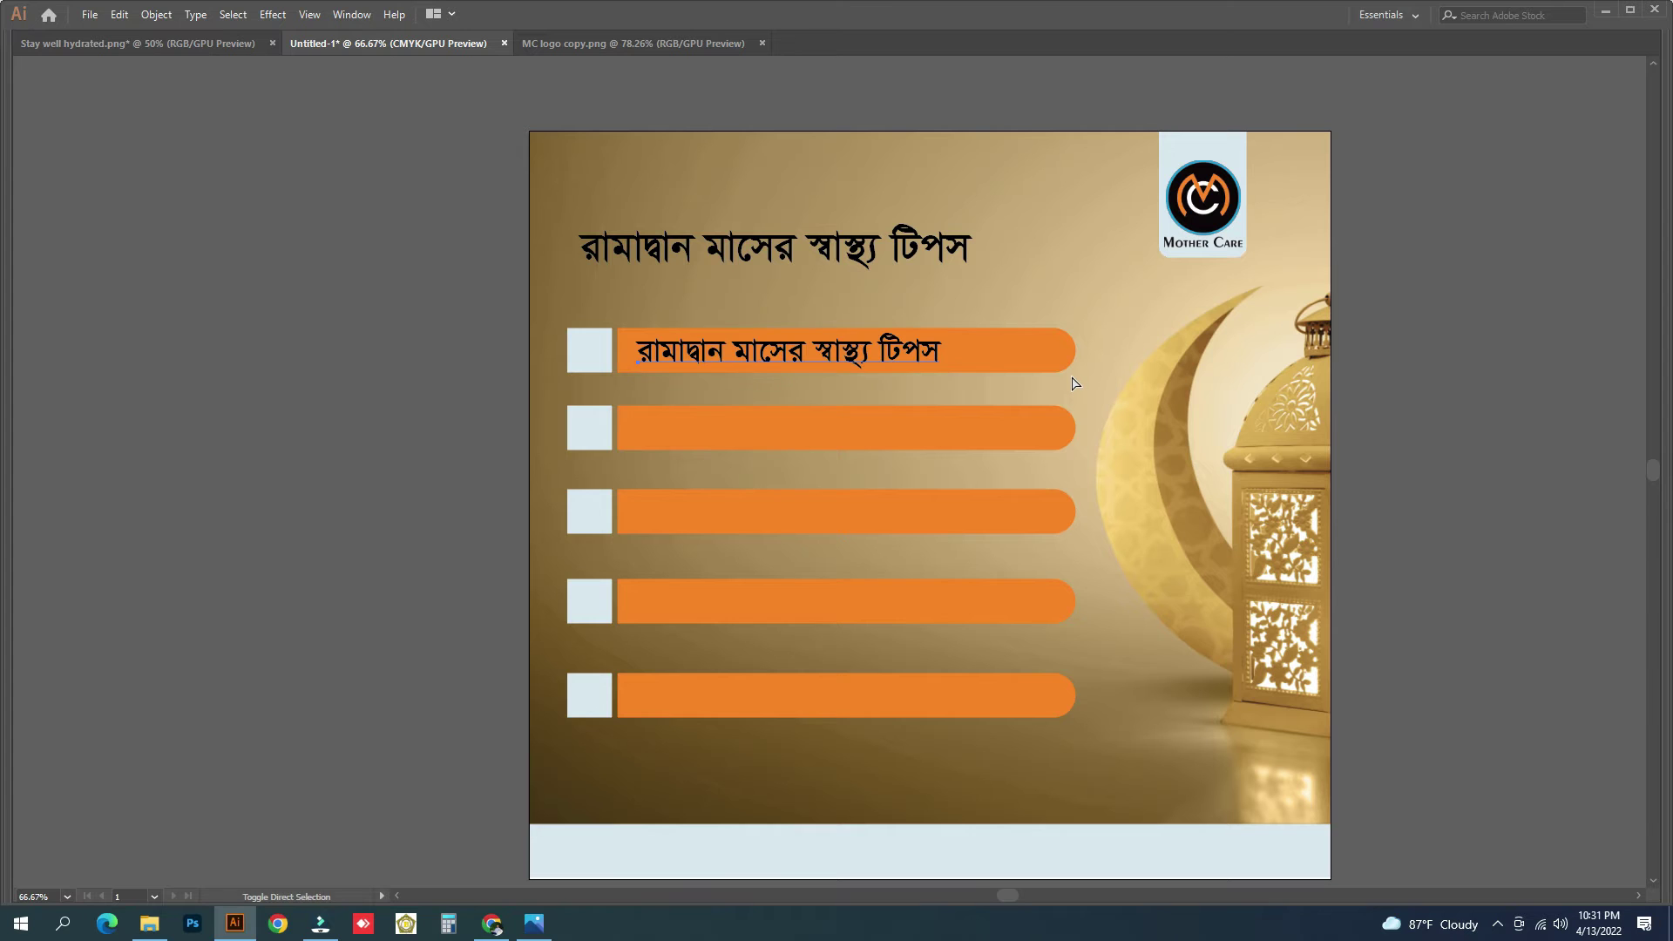
left_click(217, 340)
scroll(874, 568, "left", 1)
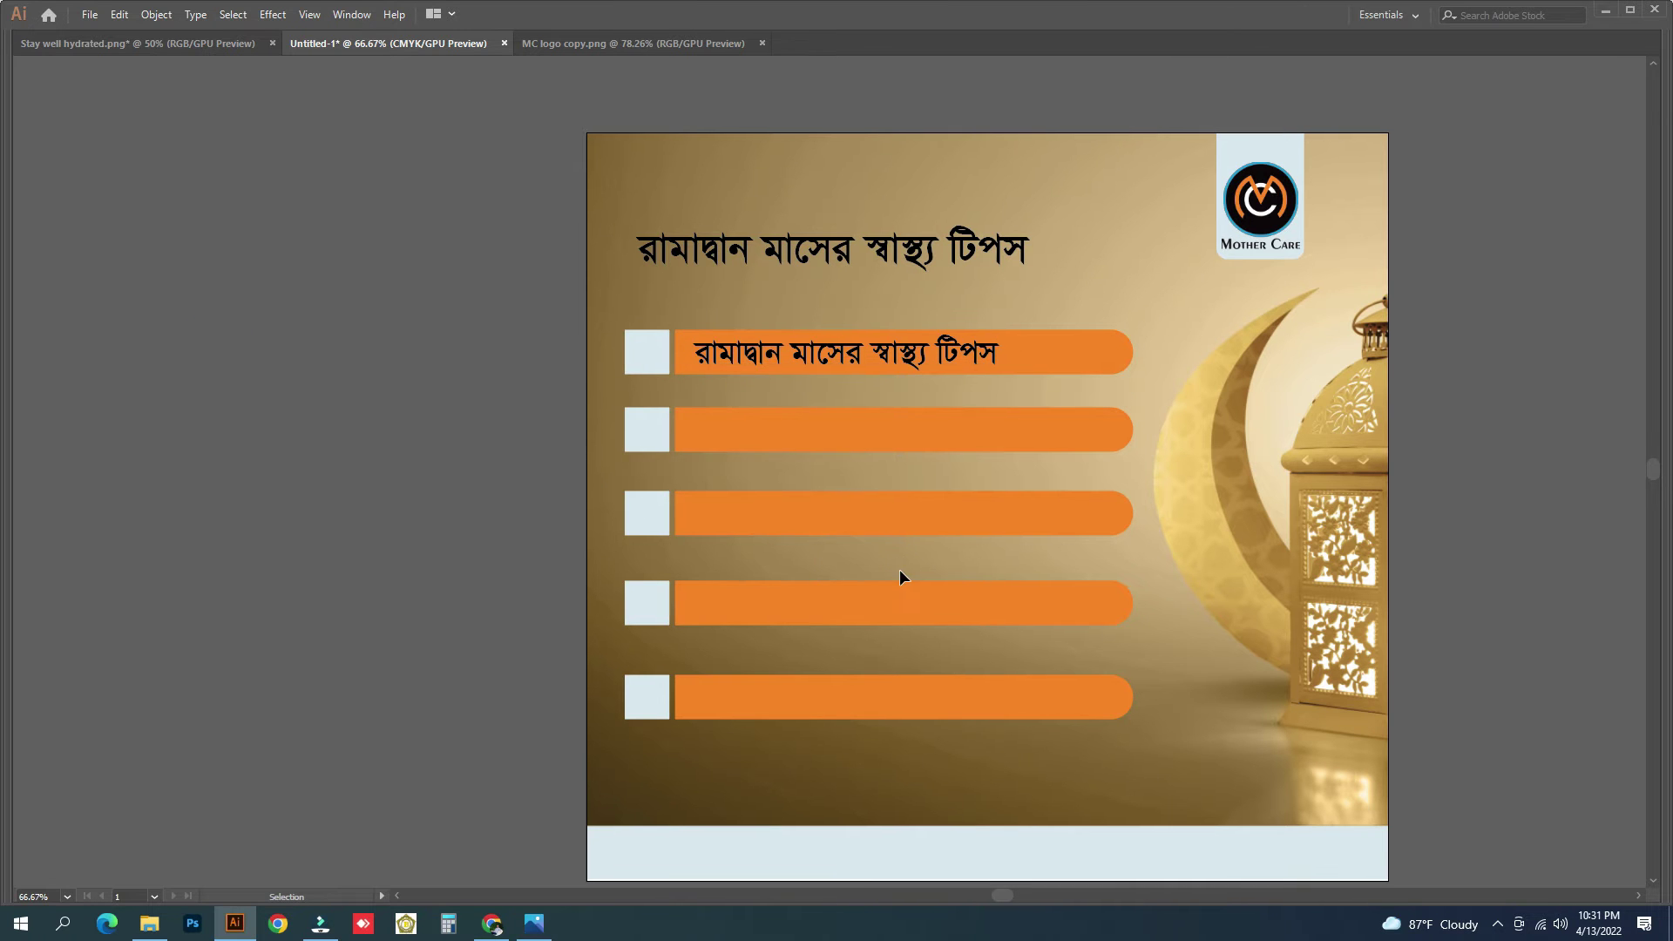
double_click(844, 355)
triple_click(845, 354)
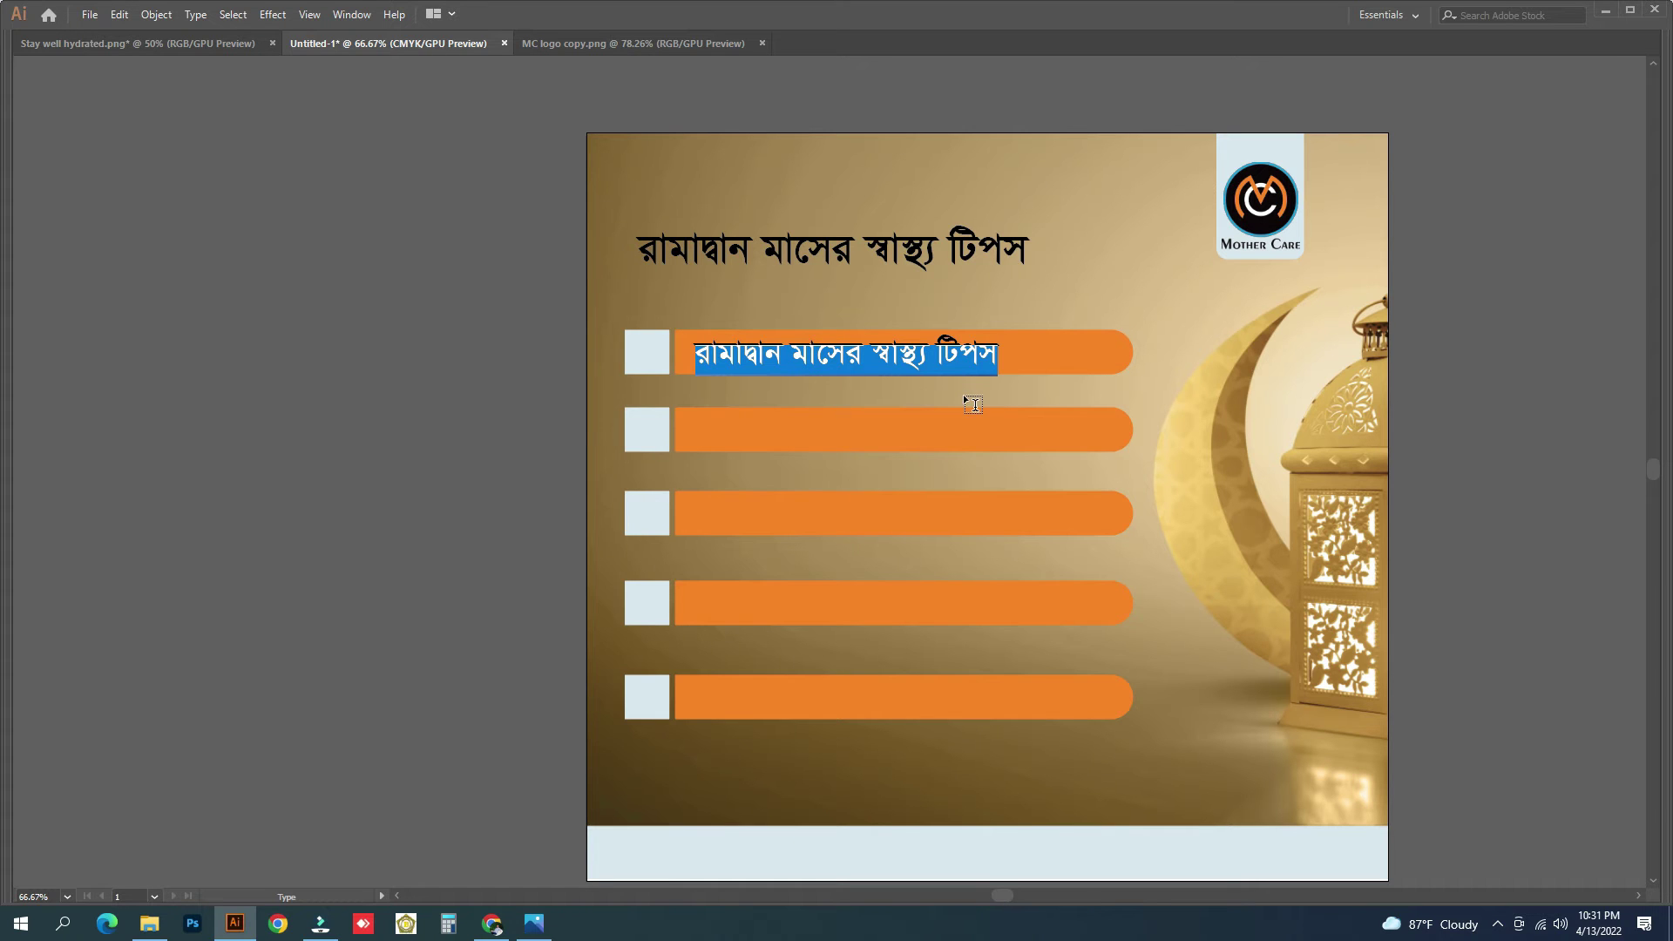
Start replacing the copied title text on the first bar.
type("পা")
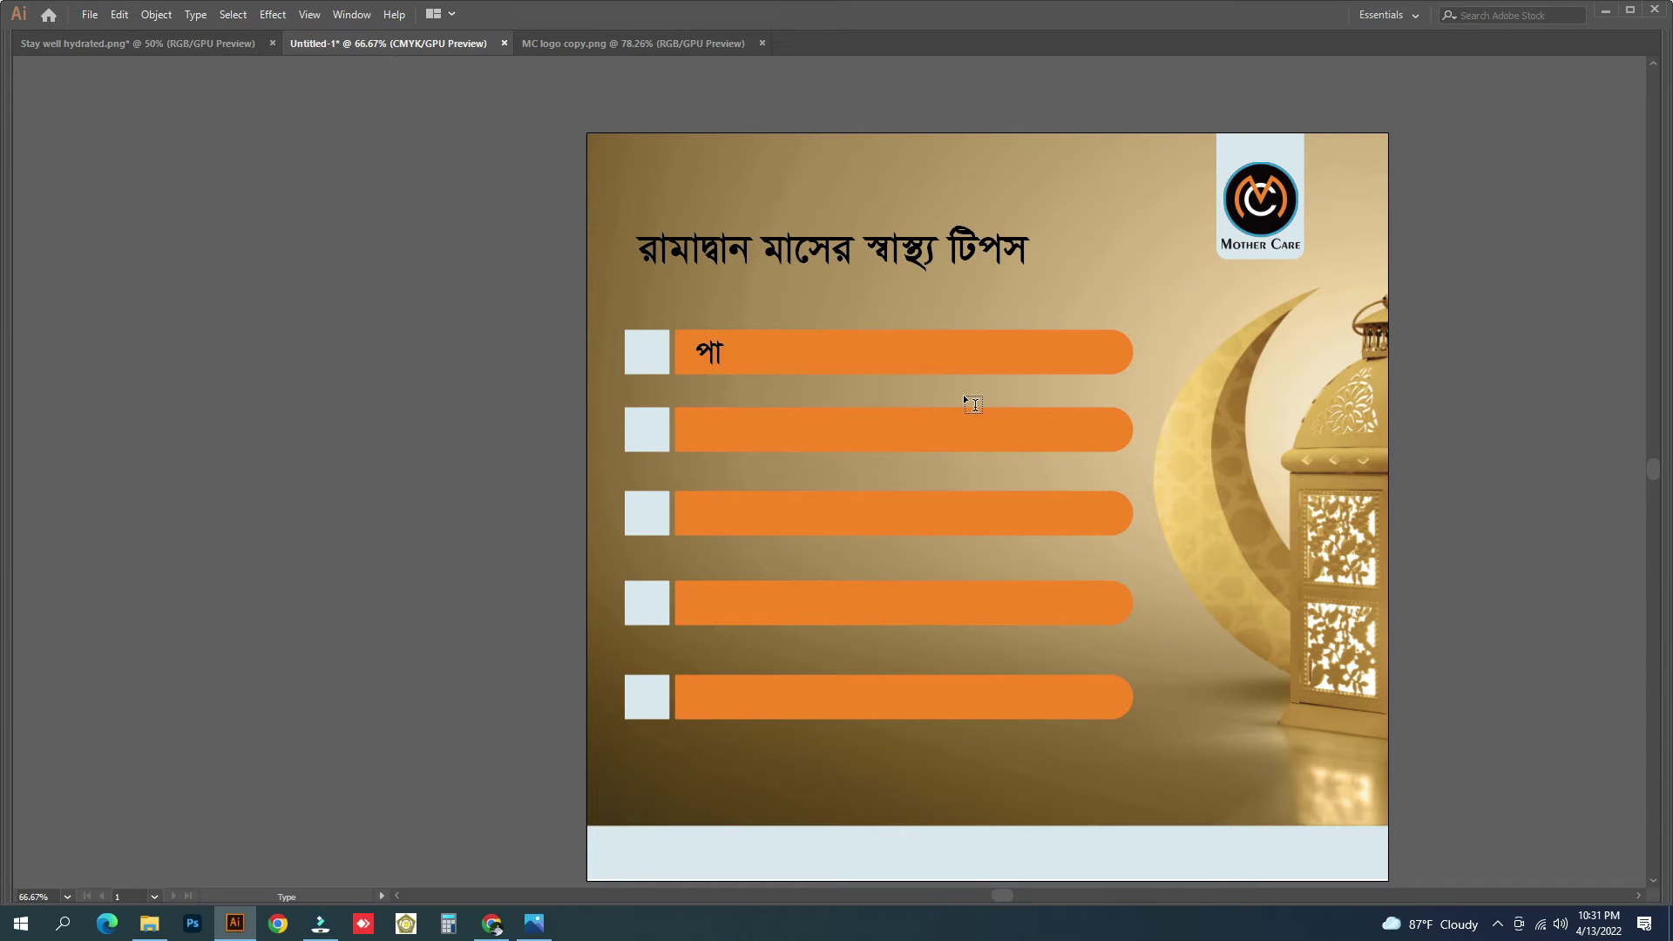
key("ctrl+a")
type("পি")
type("র")
type("মা")
type("ণ")
key("Escape")
key("Return")
key("Escape")
key("Return")
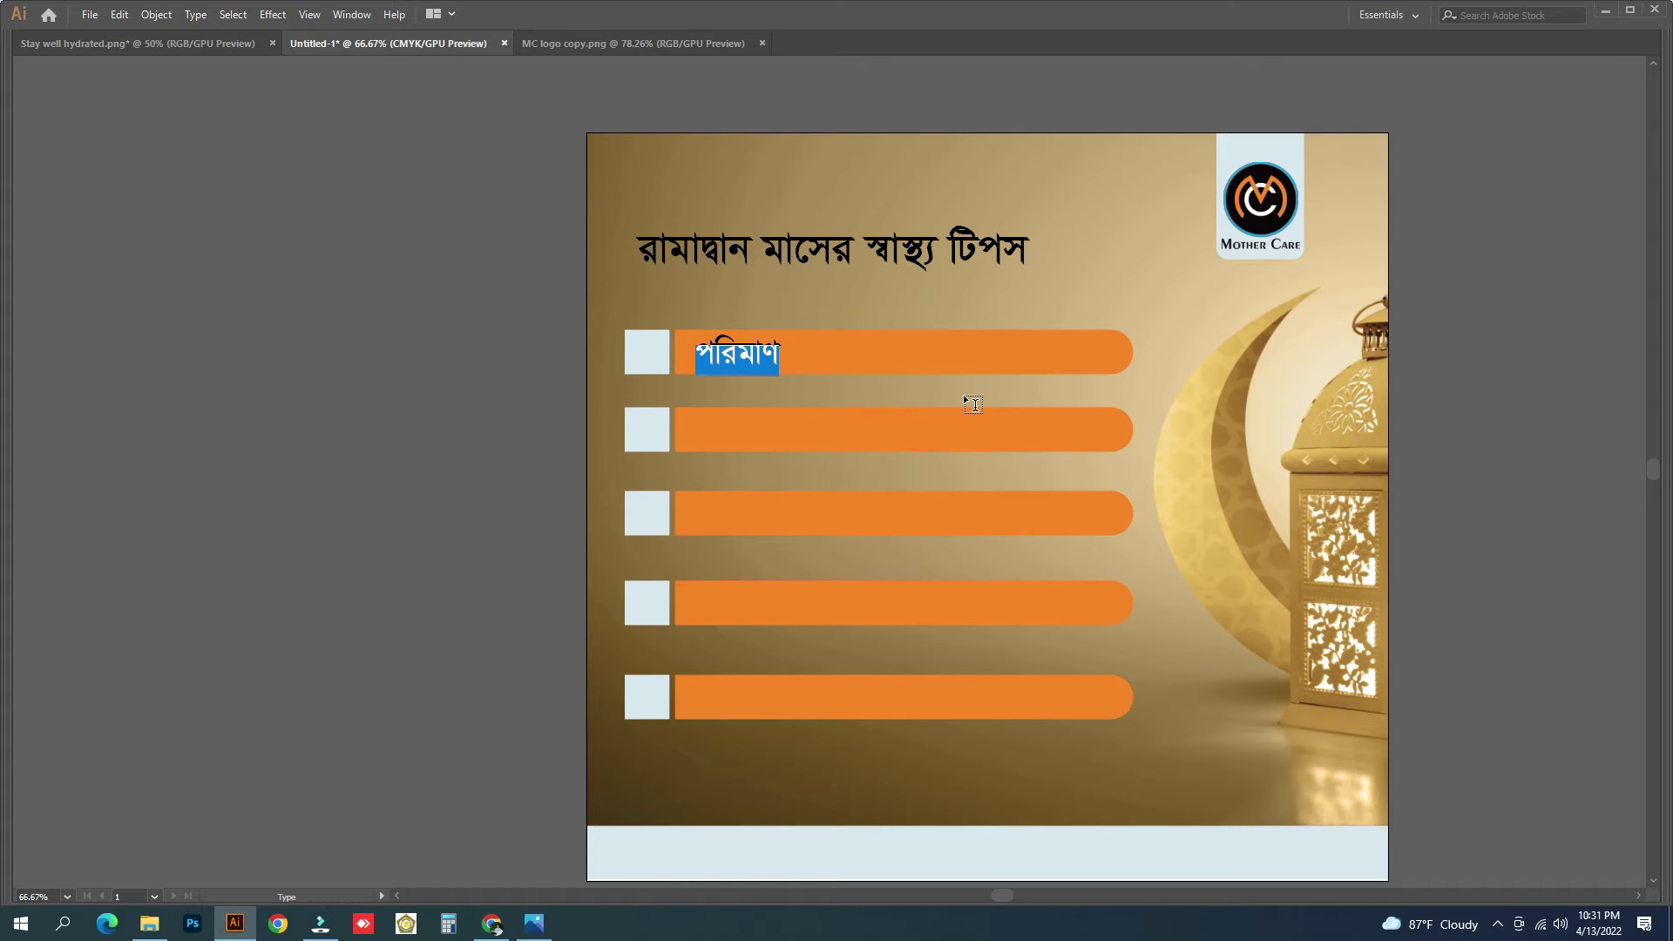
Type the first tip রাত্রে ঘুমানোর অভ্যাস, correcting the misspelled letters.
type("রাত্রে")
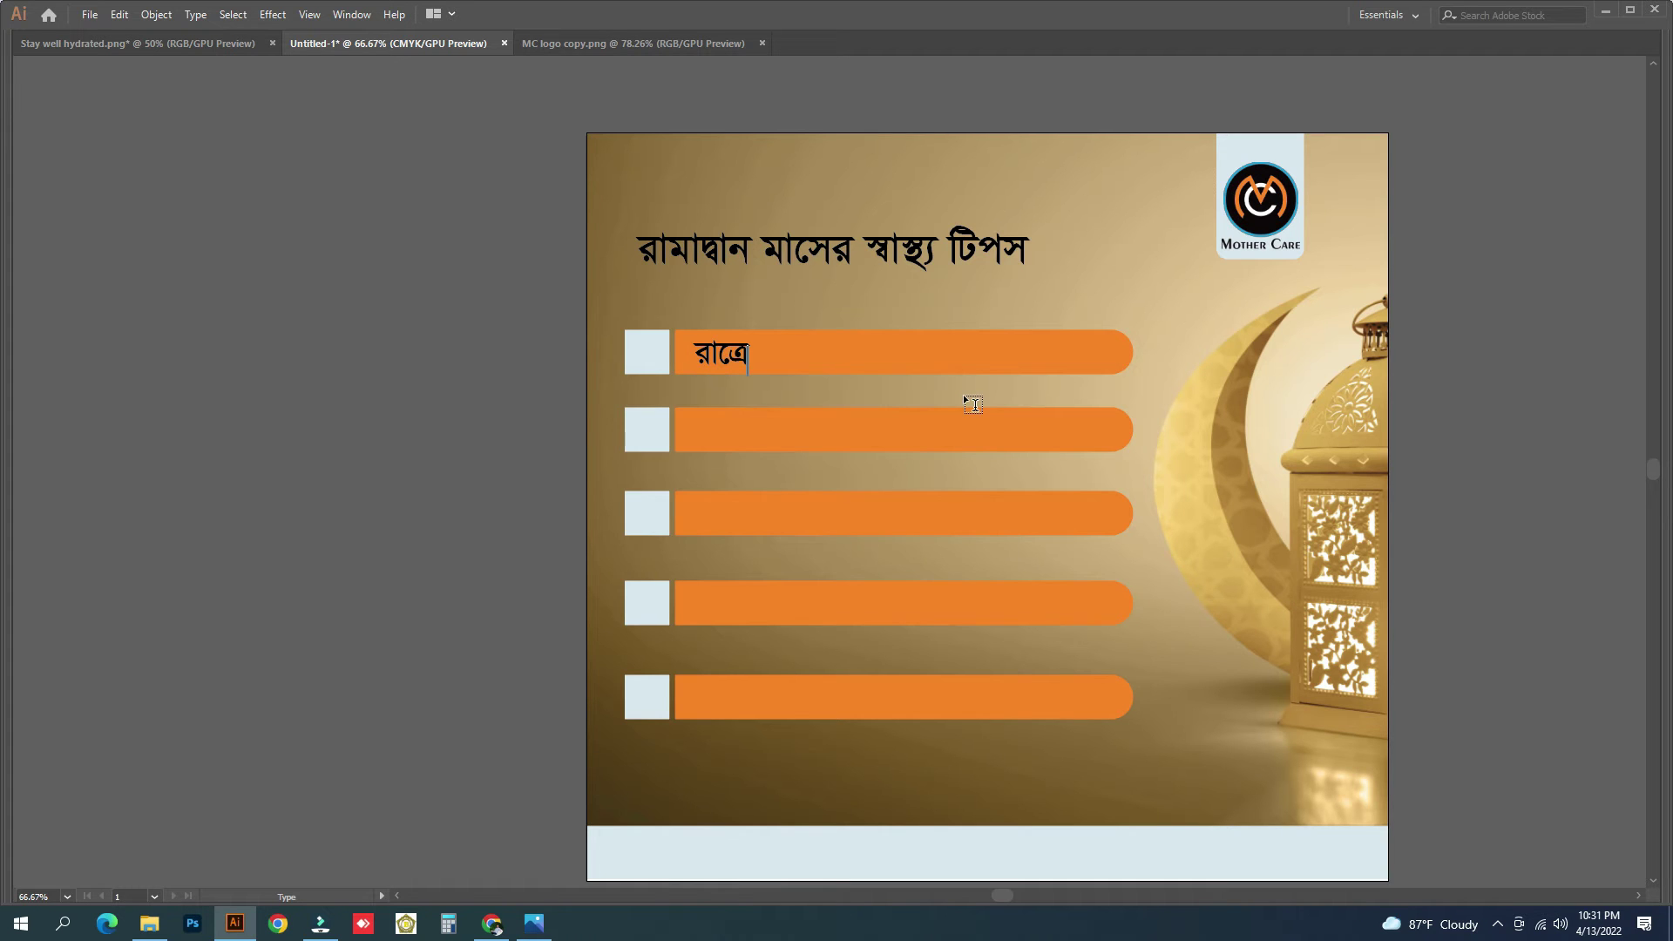
type("র")
key("BackSpace")
type("ঘুমানোর ")
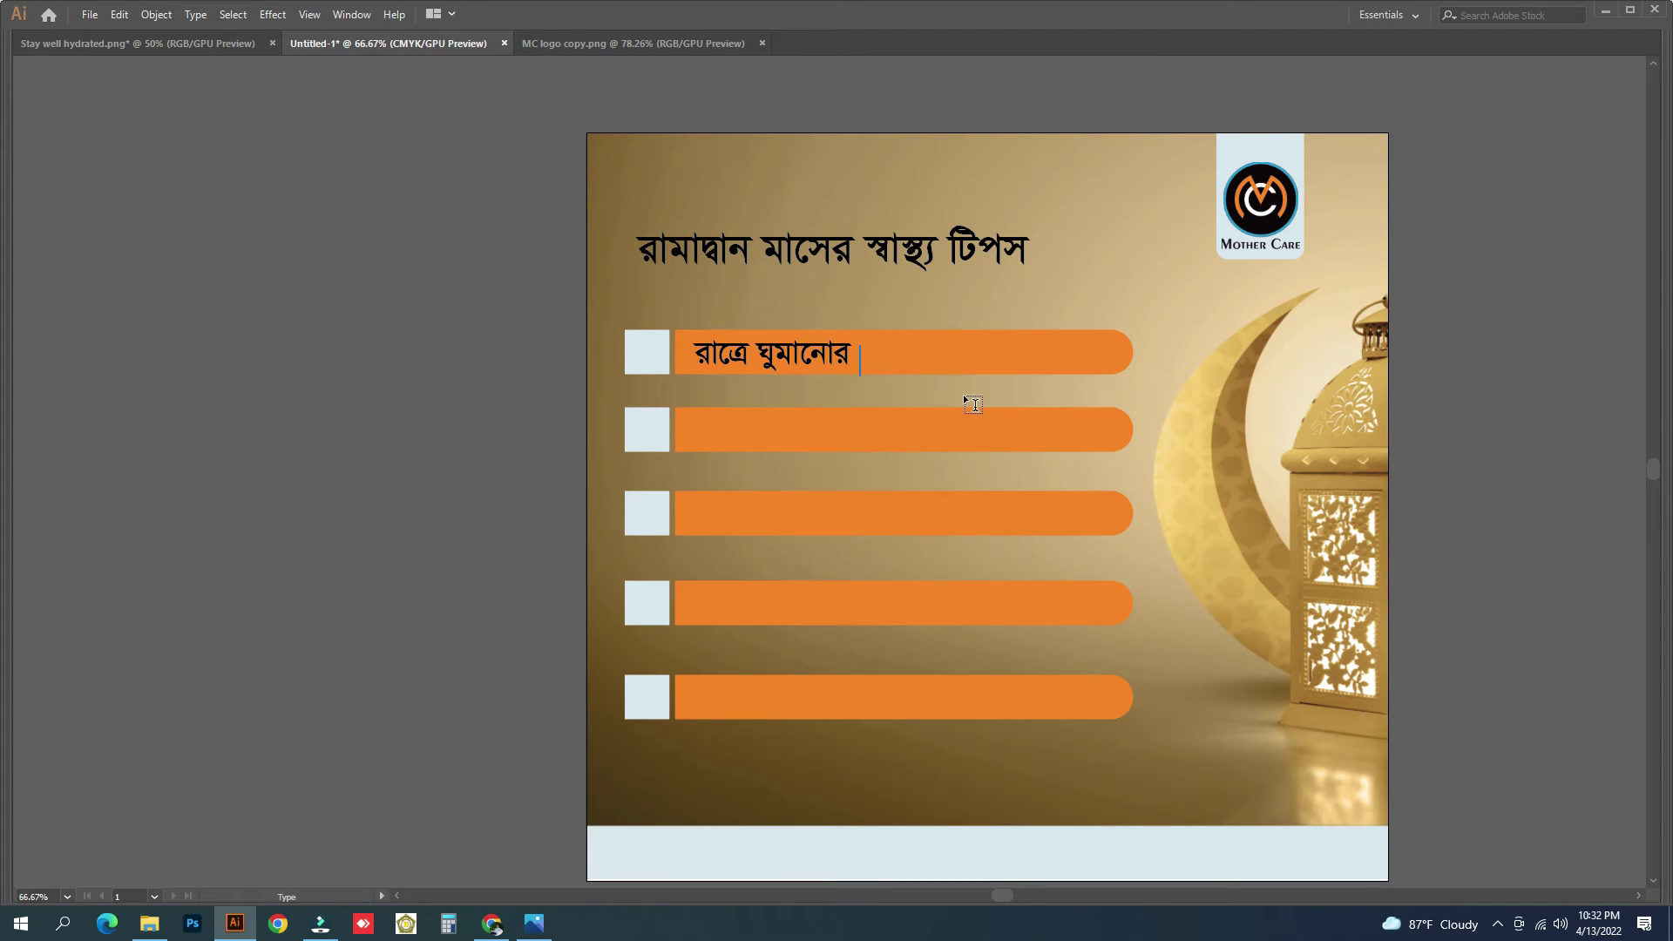
type("অব্যা")
key("Left")
key("BackSpace")
type("ভ")
Set the tip's leading to 60 pt in the Character panel, then raise it toward 106 pt.
key("ctrl+a")
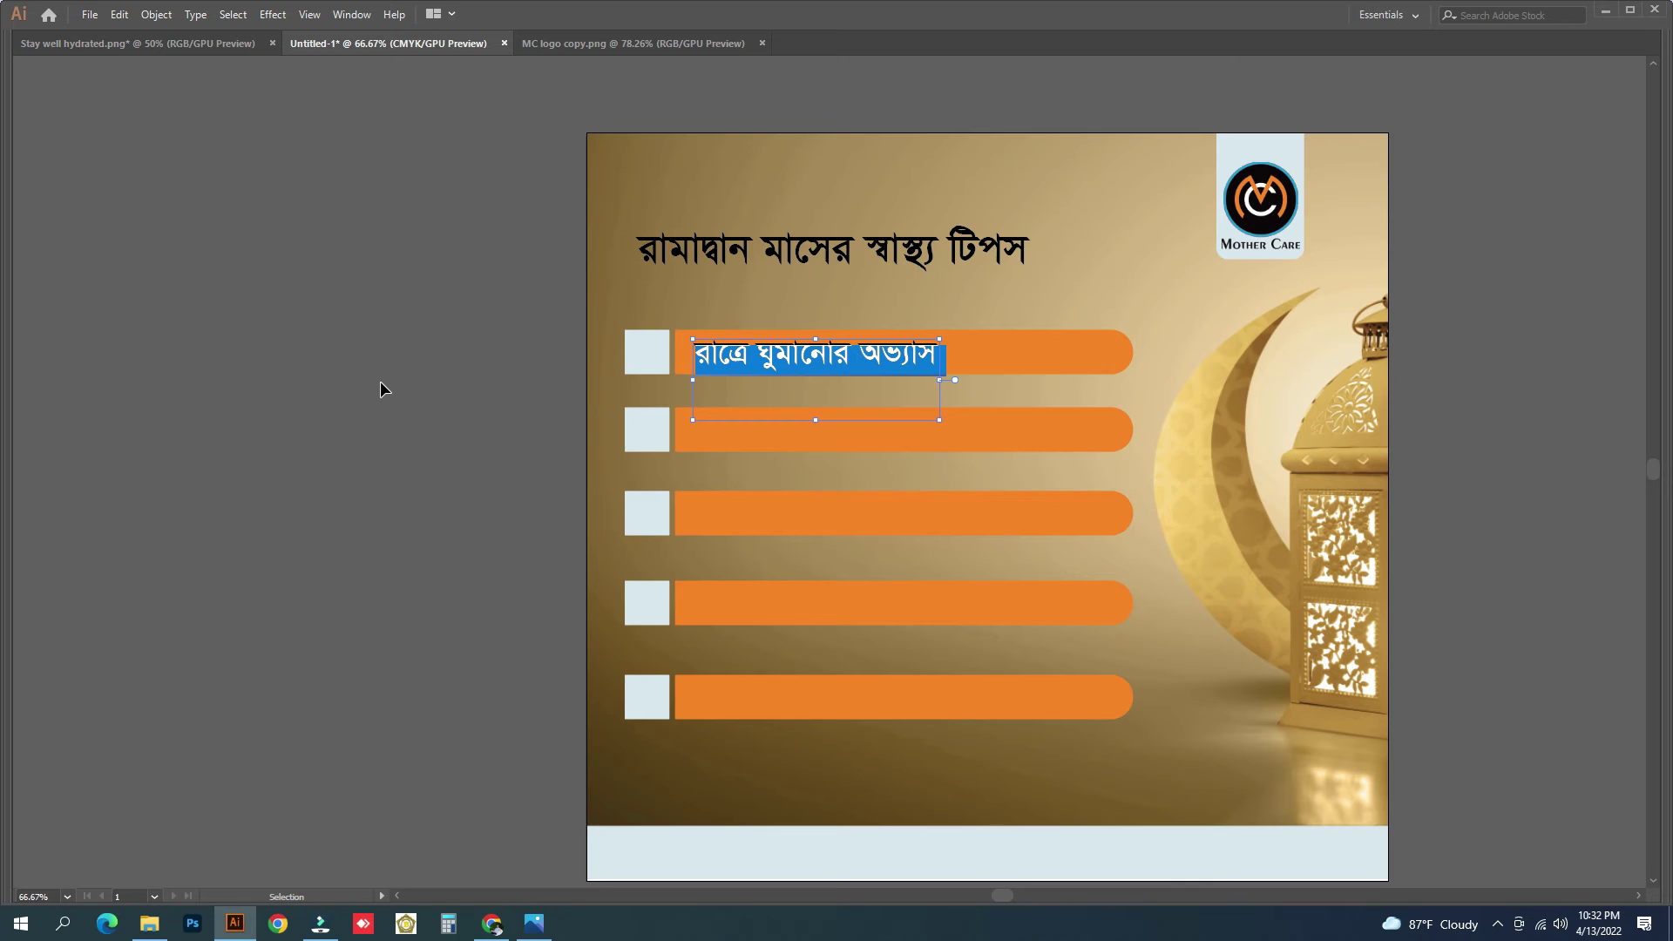
key("ctrl+t")
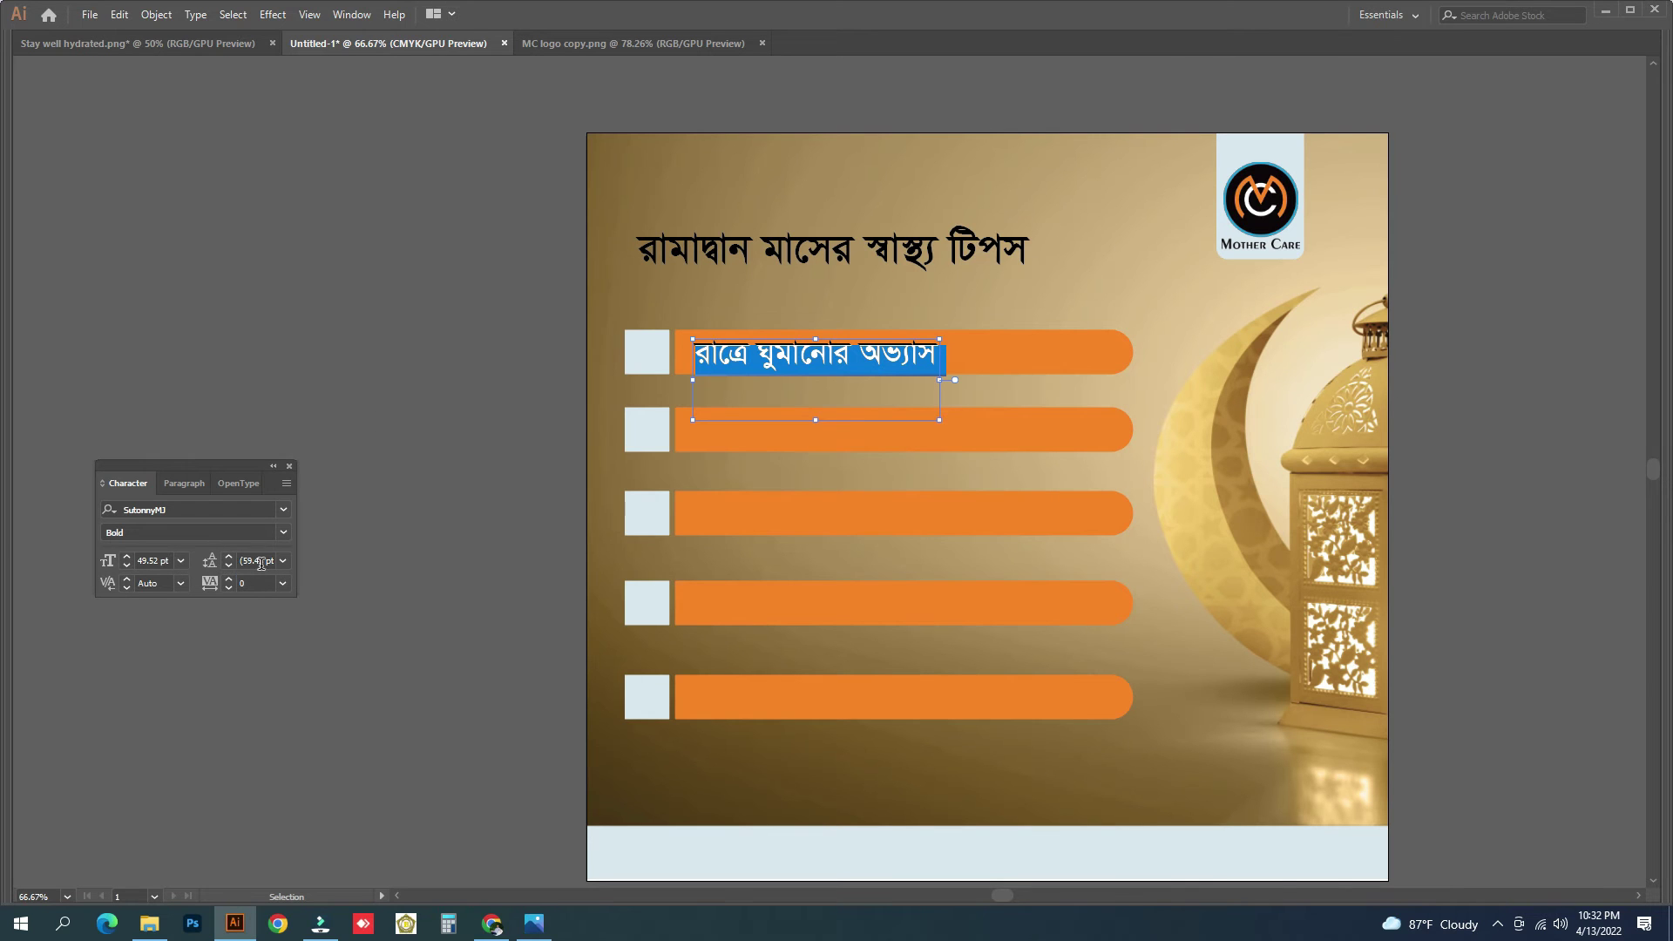
left_click(264, 561)
type("60")
key("Return")
key("Up")
key("Up")
key("Up")
key("Up")
key("Up")
key("Up")
key("Up")
key("Up")
key("Up")
key("Up")
key("Up")
key("Up")
Reselect all the tip text and lower its leading to 95 pt.
left_click(795, 352)
key("End")
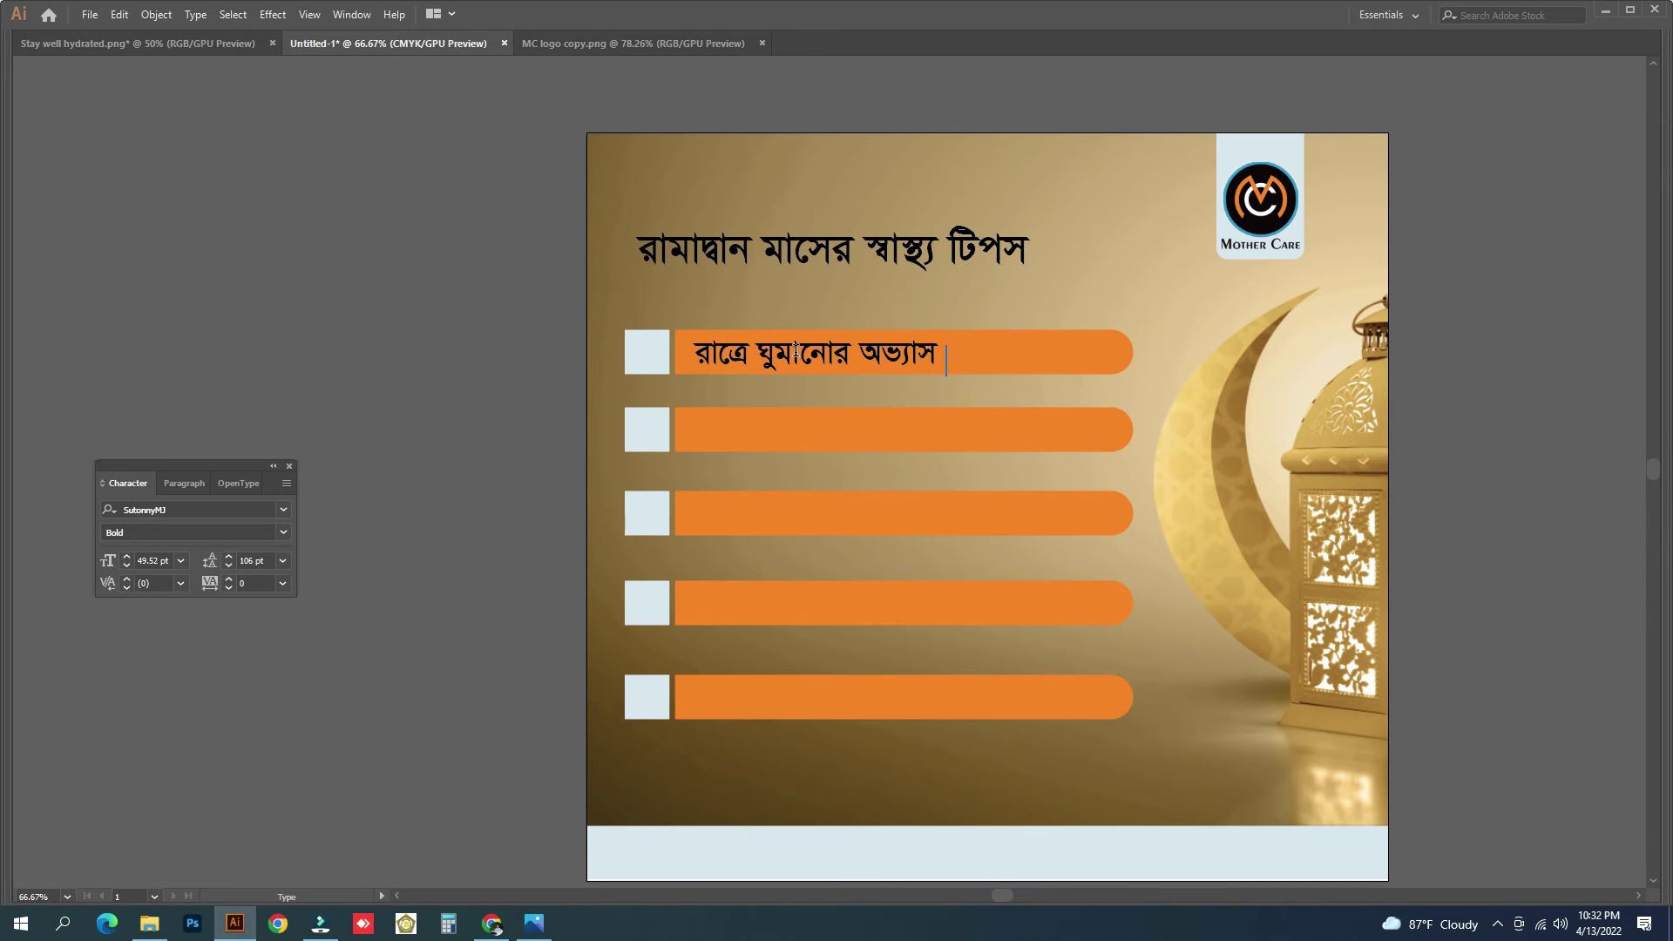
key("Escape")
double_click(704, 411)
left_click(941, 356)
left_click(897, 353)
key("ctrl+a")
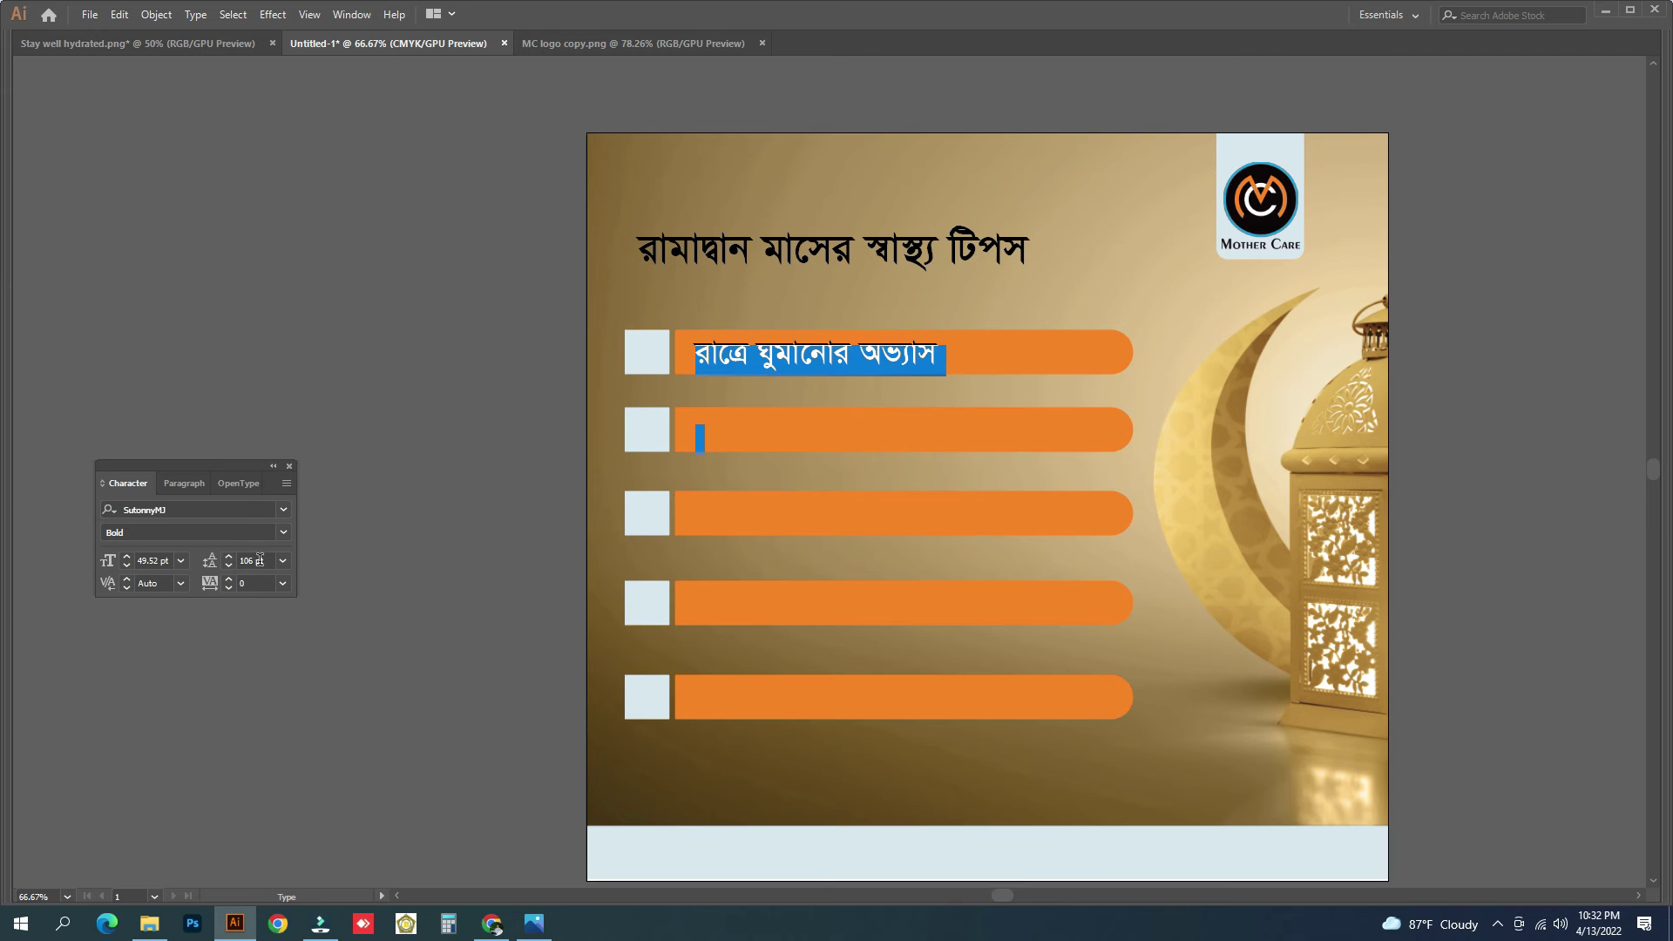
left_click(262, 560)
key("Down")
key("Down")
key("Down")
key("Down")
left_click(704, 432, "ctrl")
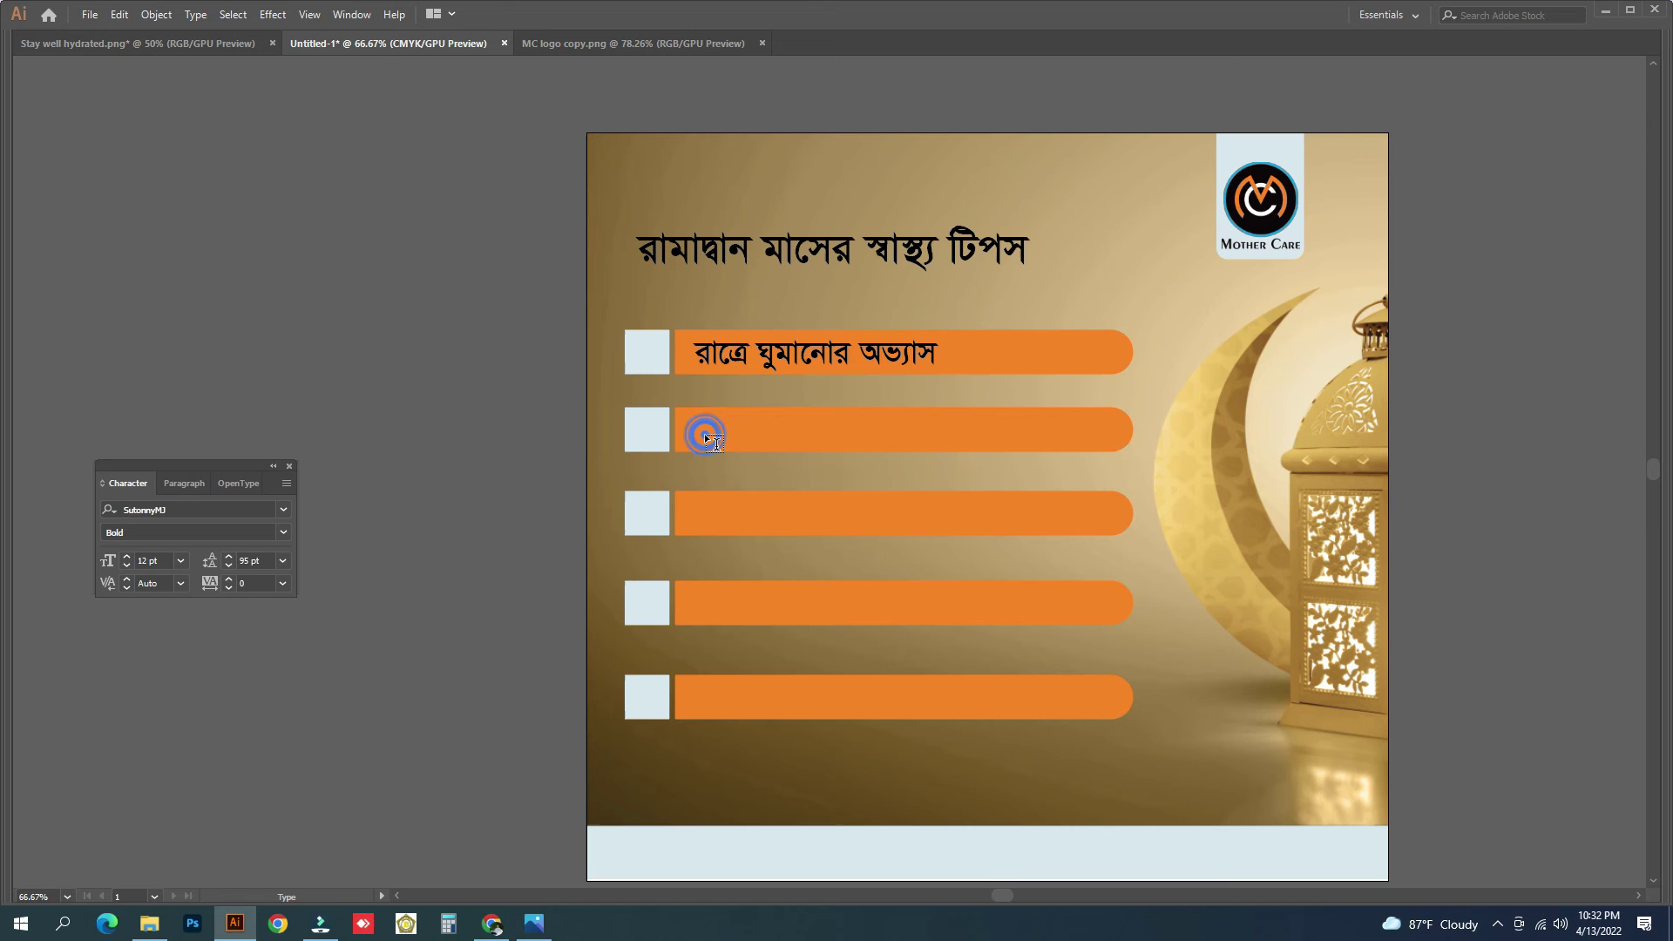
Type the second tip পরিমাণ মতো পানি খাওয়া and the third tip স্বাস্থ্যকর খাবার খাওয়া.
left_click(904, 359)
type("পি")
type("রি")
type("মাণ")
type(" মতো ")
type("পানি ")
type("খা")
type("ওয়")
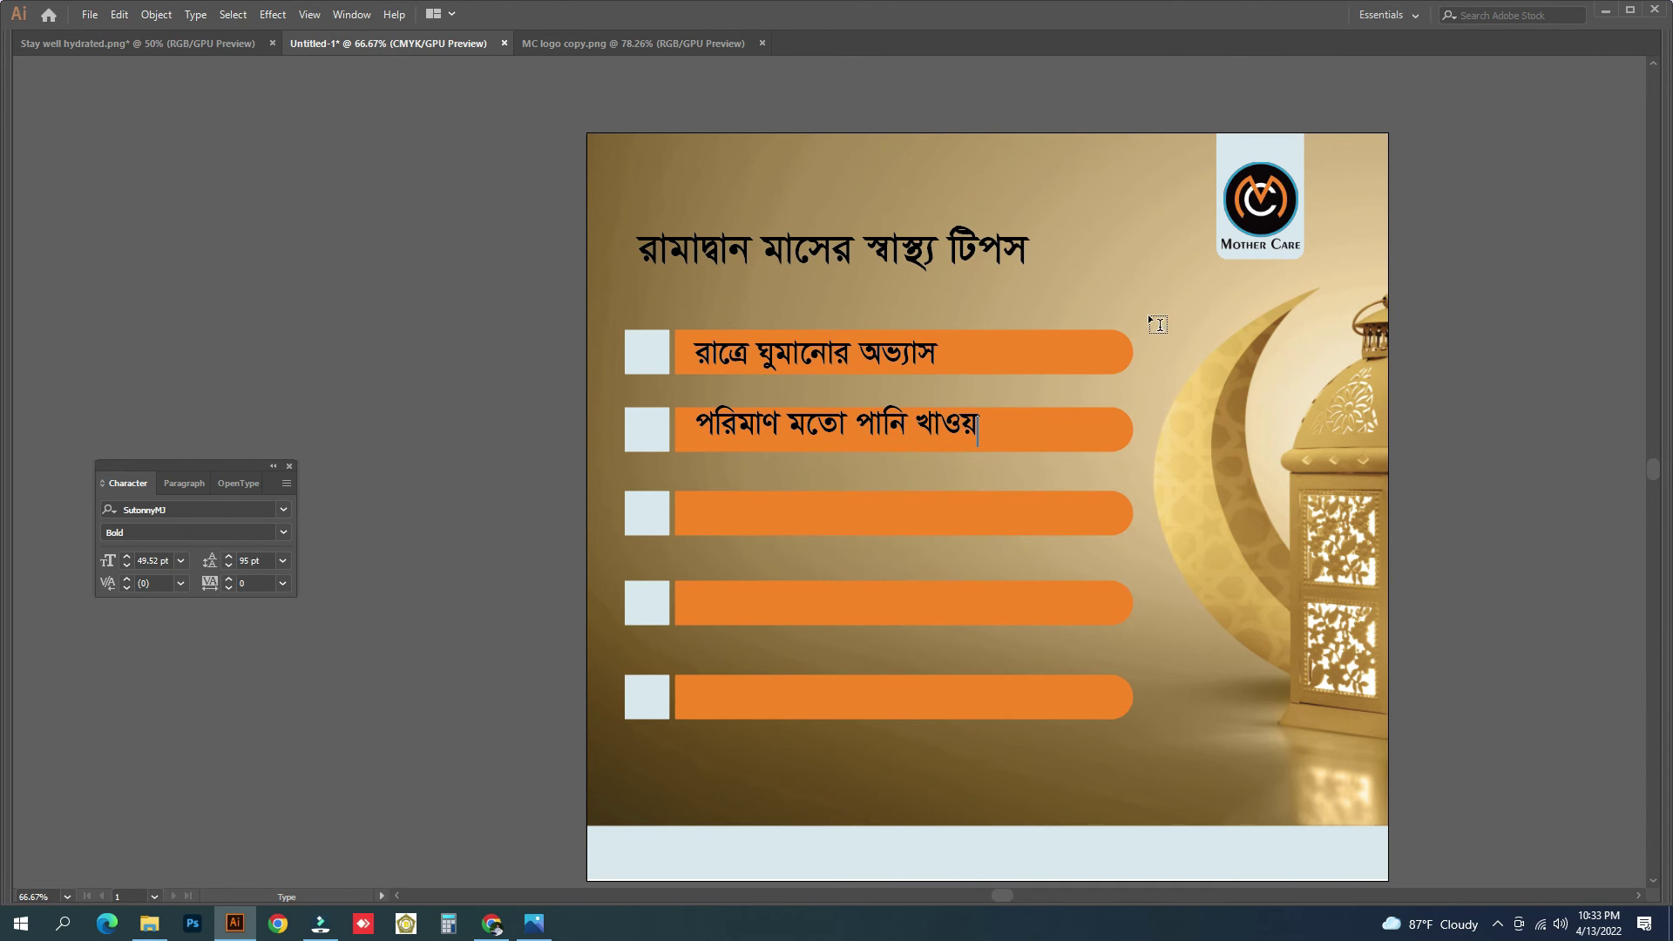
type("া")
key("Return")
type("স্বা")
type("স্")
type("ত")
key("BackSpace")
type("থ্য")
key("BackSpace")
key("BackSpace")
key("BackSpace")
type("াস্")
type("থ্যকর খাবার খাওয়া")
Type the fourth tip অতিরিক্ত খাবার এড়িয়ে চলা and begin the fifth line with সেহর.
key("Return")
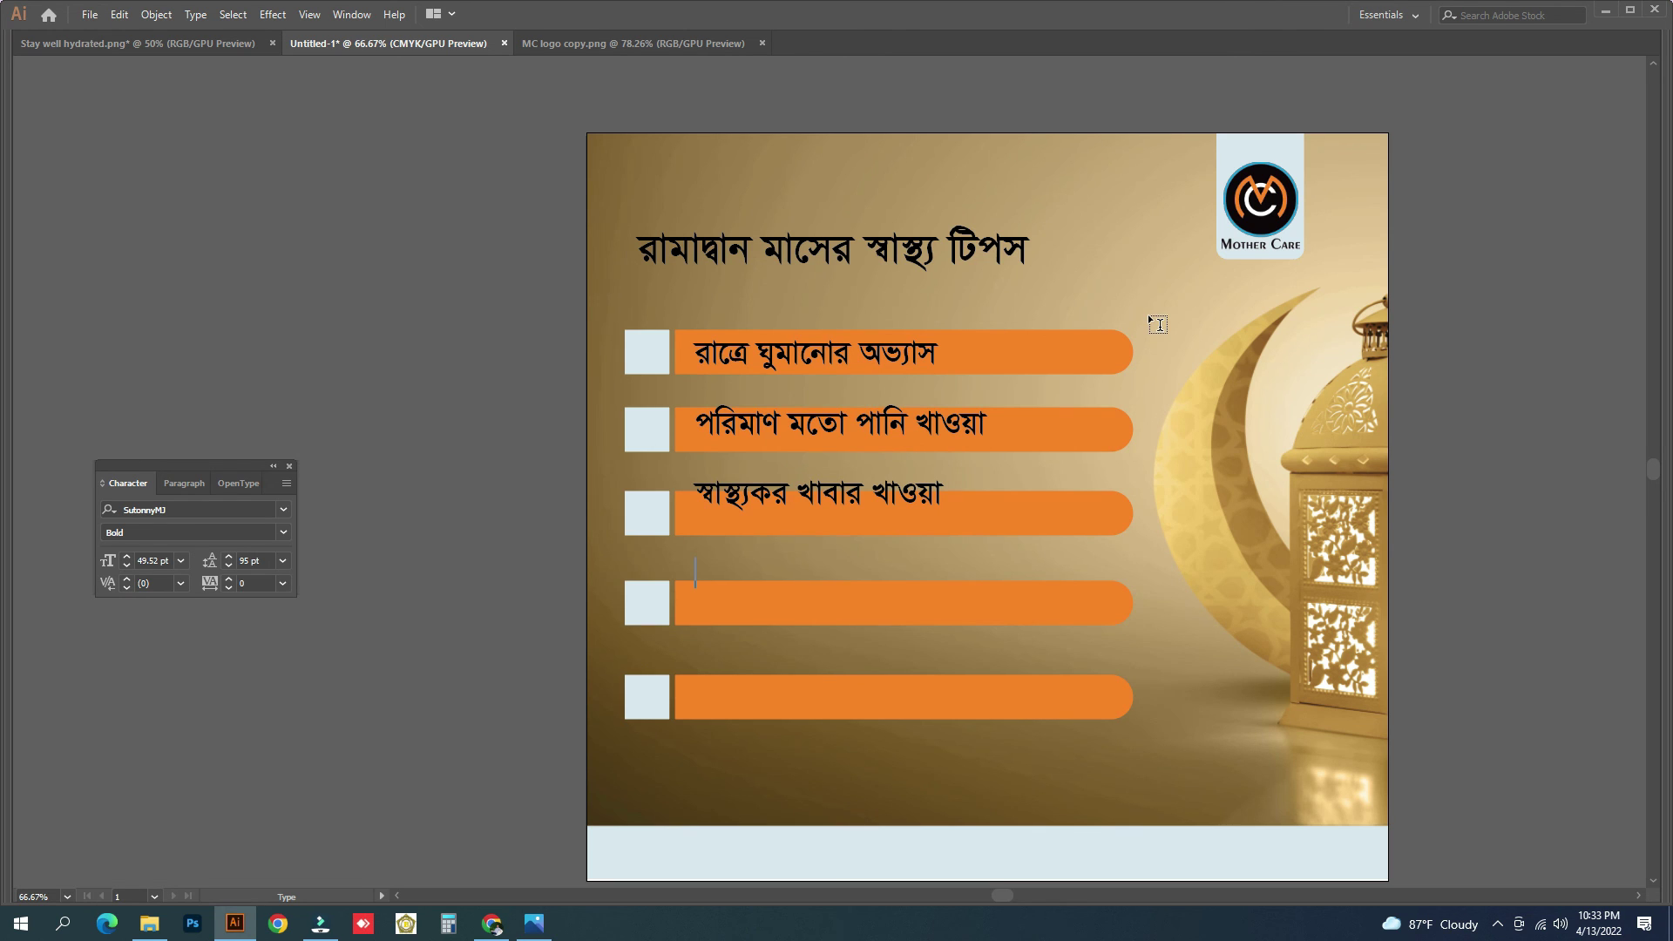
type("ে")
key("BackSpace")
type("ে")
key("BackSpace")
type("অিত")
type("র")
type("ক্ত")
type(" খাবার ")
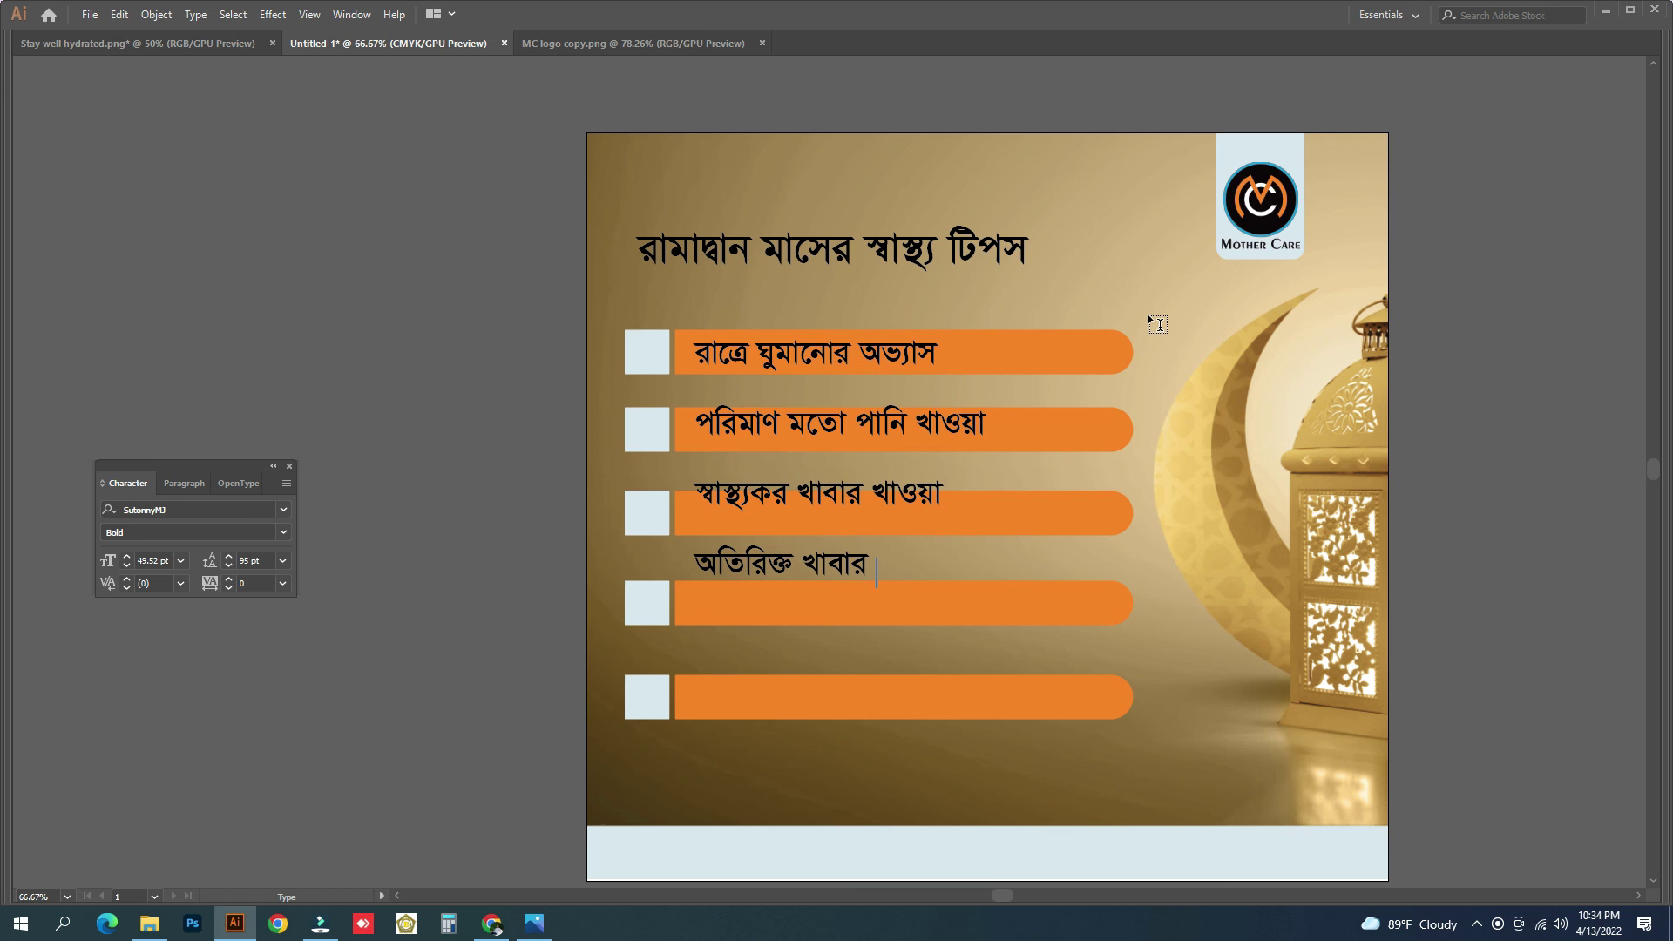
type("থে")
type("কে ")
type("এ")
type("ি")
key("BackSpace")
key("BackSpace")
key("BackSpace")
key("BackSpace")
key("BackSpace")
key("BackSpace")
type("এড়িয়ে ")
type("চলা")
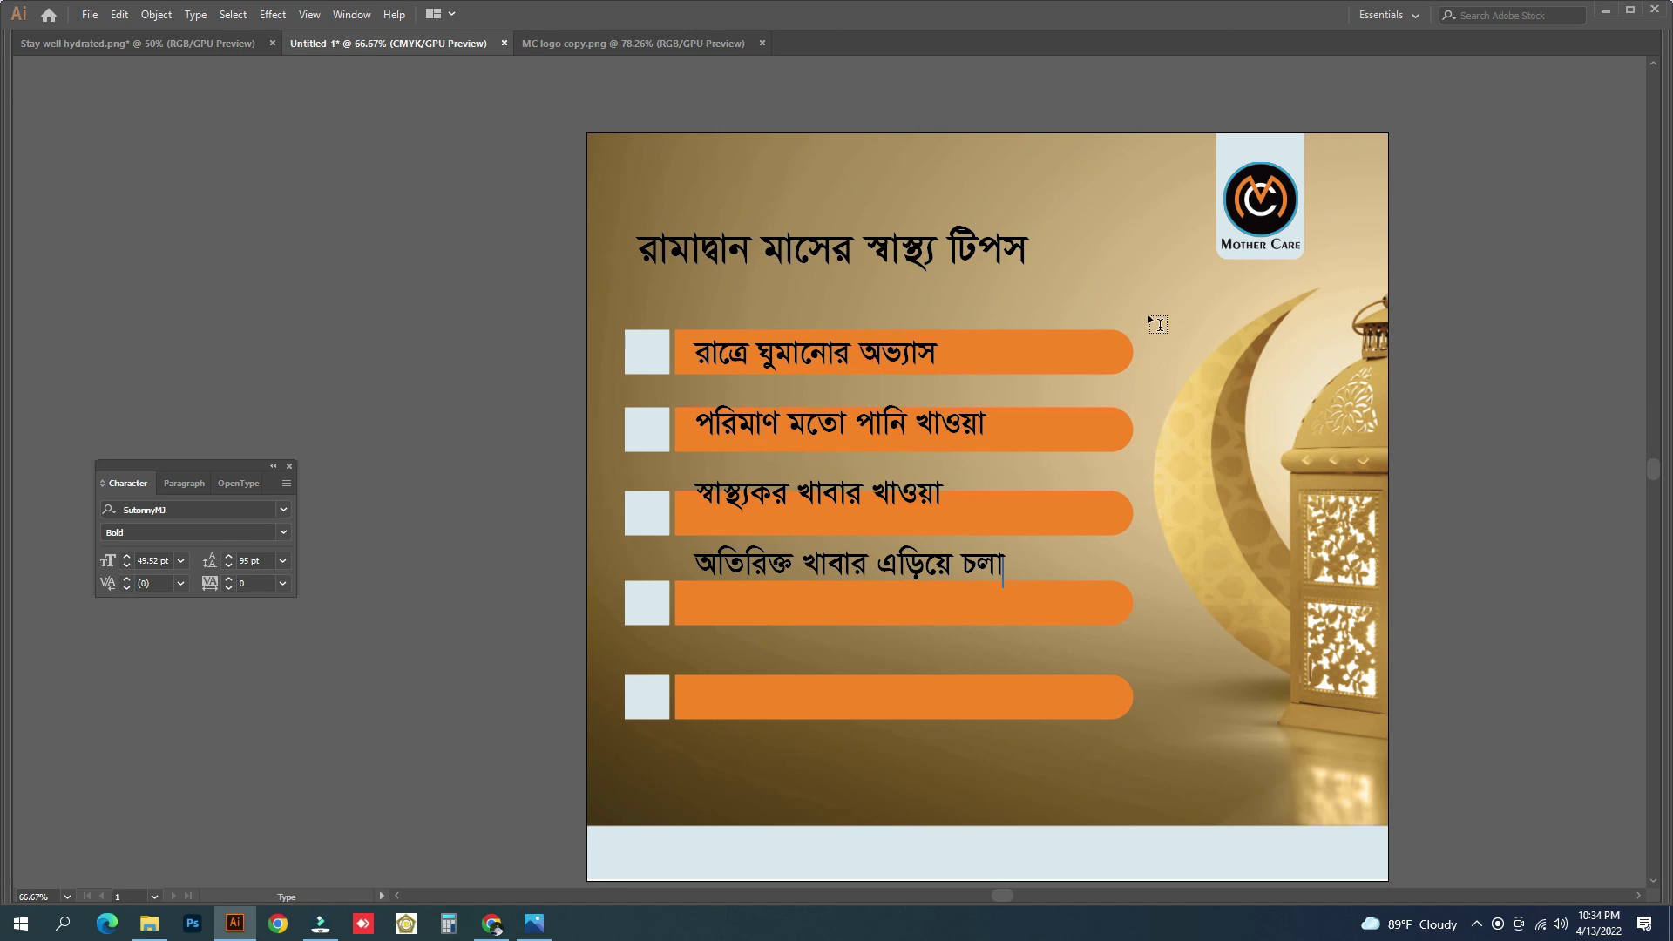
key("Return")
type("েস")
type("হর")
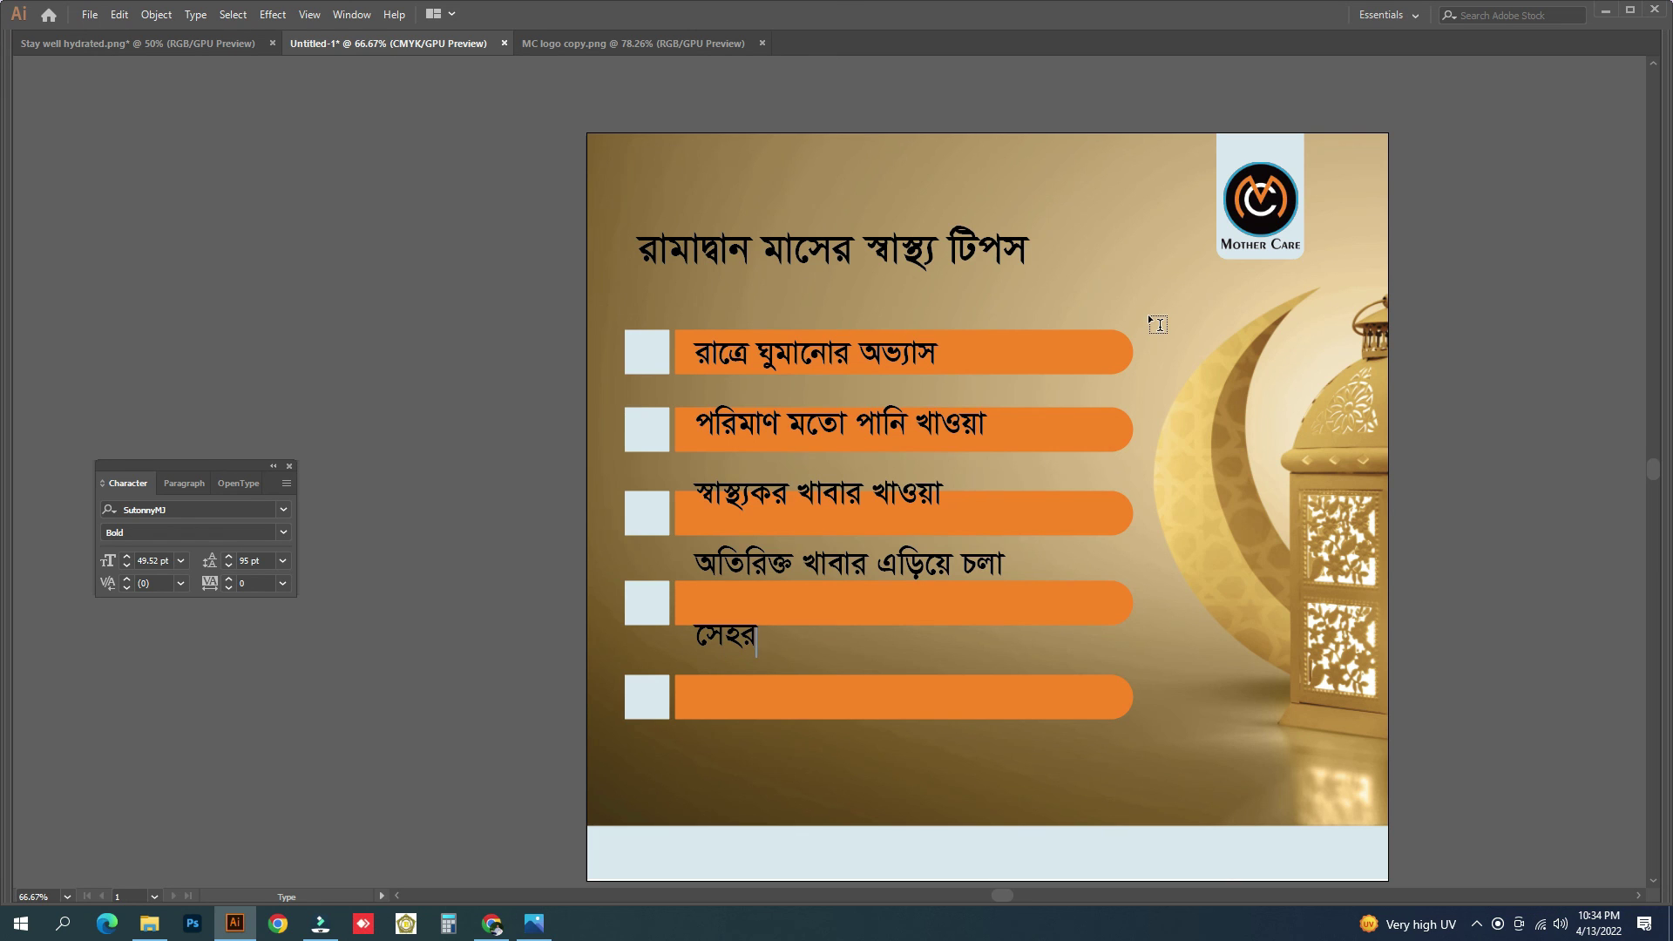